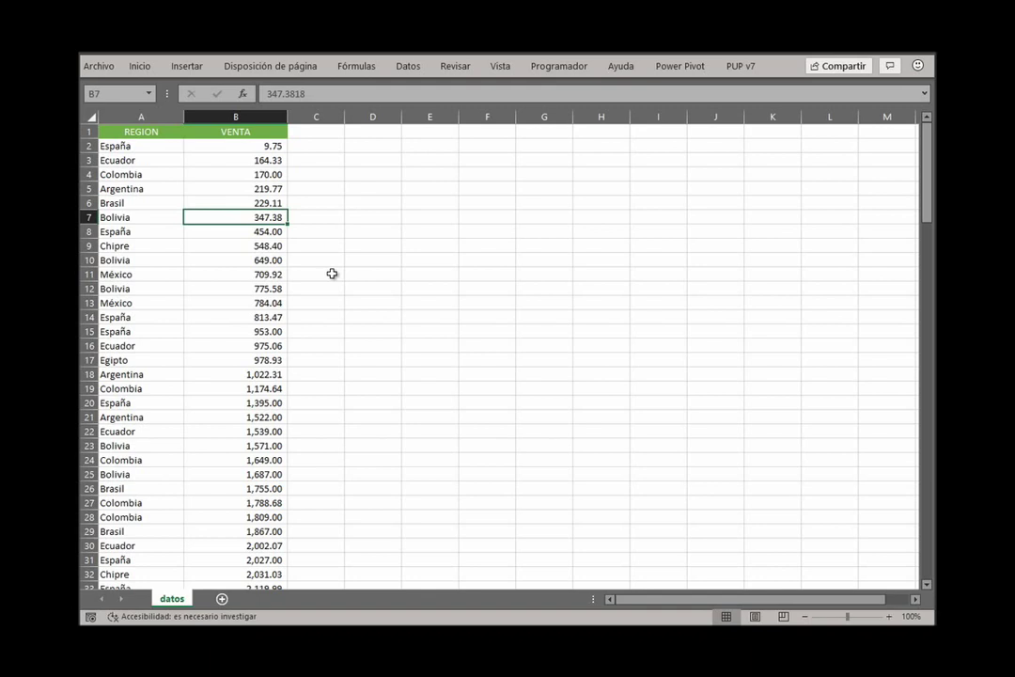
Step: Sort the sales table A to Z by REGION so the Argentina rows come first
{"action": "left_click", "coordinate": [152, 151]}
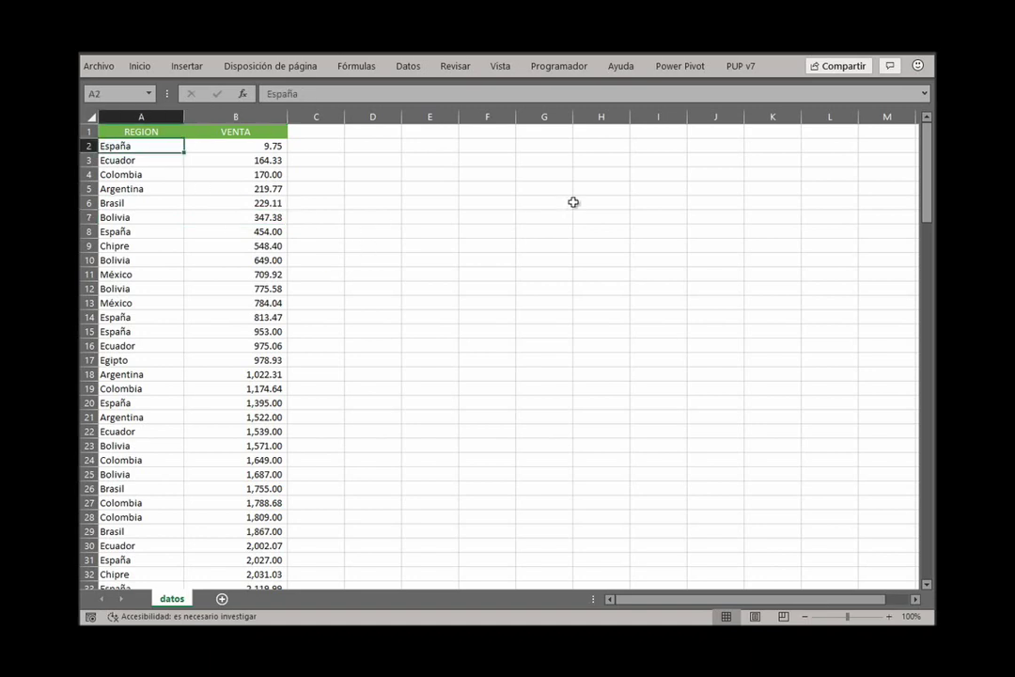
{"action": "left_click", "coordinate": [408, 66]}
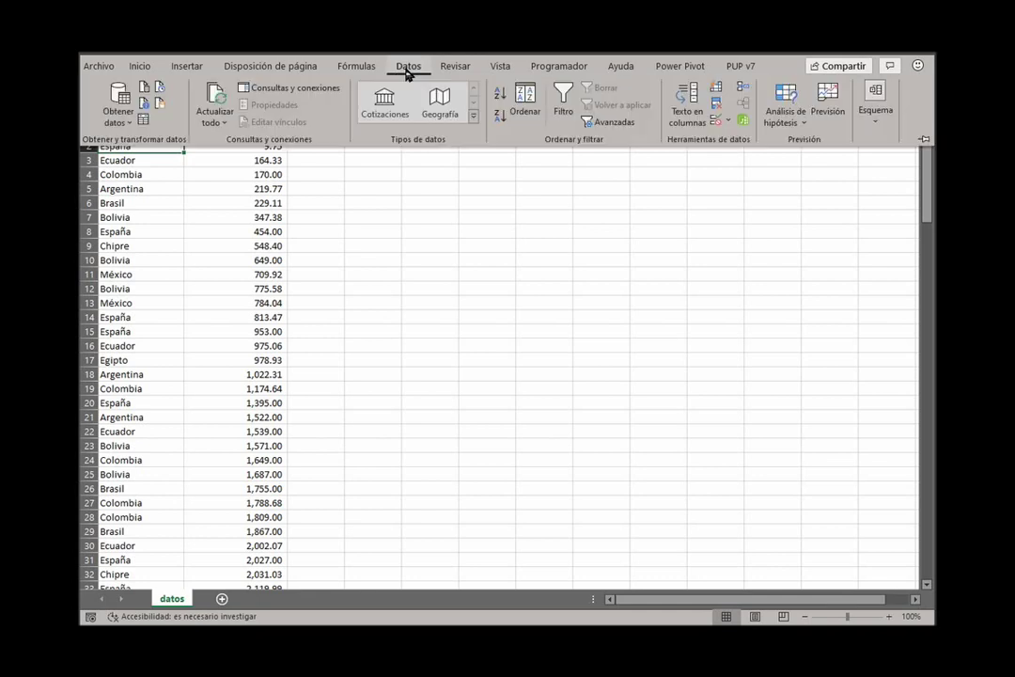
{"action": "left_click", "coordinate": [500, 94]}
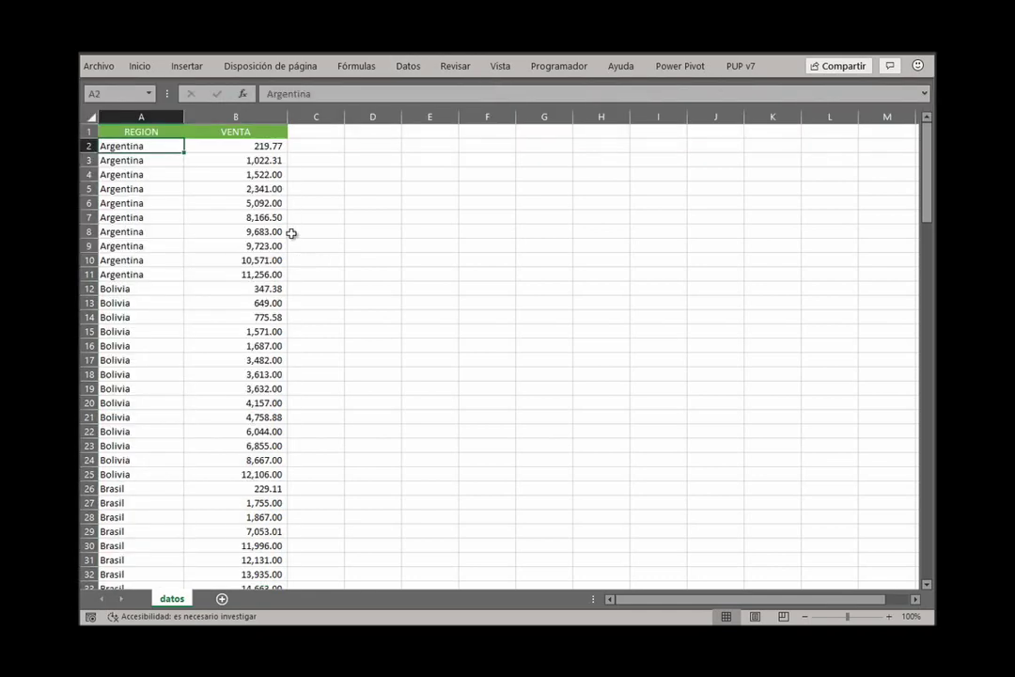
Step: Hide the Bolivia rows starting at row 12
{"action": "scroll", "coordinate": [288, 233], "scroll_direction": "down", "scroll_amount": 2}
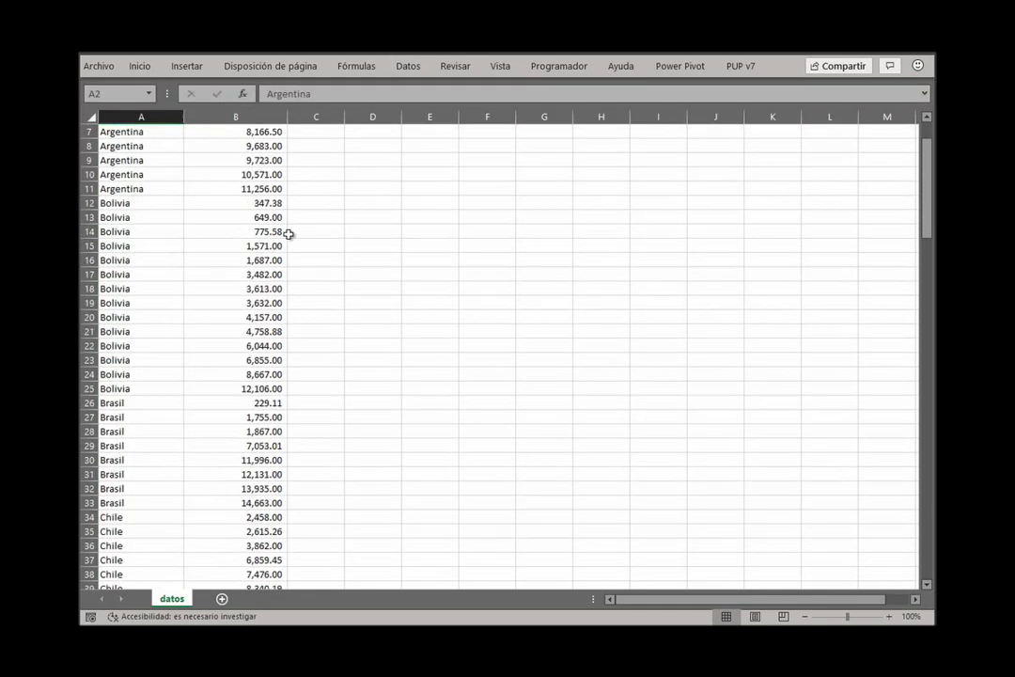
{"action": "left_click", "coordinate": [92, 203]}
{"action": "left_click_drag", "start_coordinate": [94, 203], "coordinate": [105, 373]}
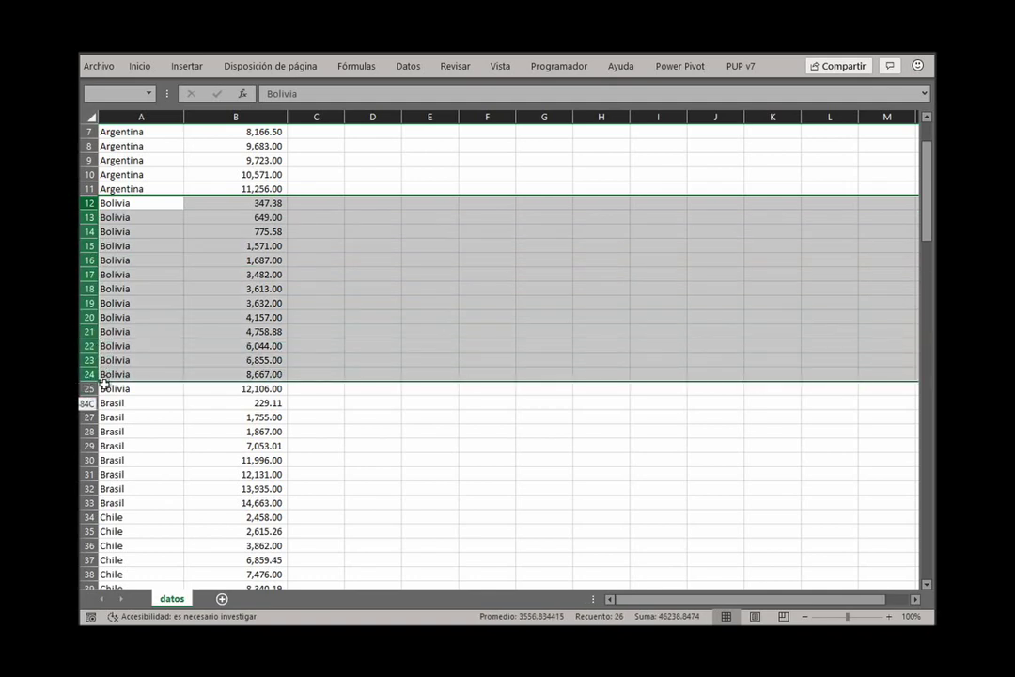
{"action": "right_click", "coordinate": [141, 295]}
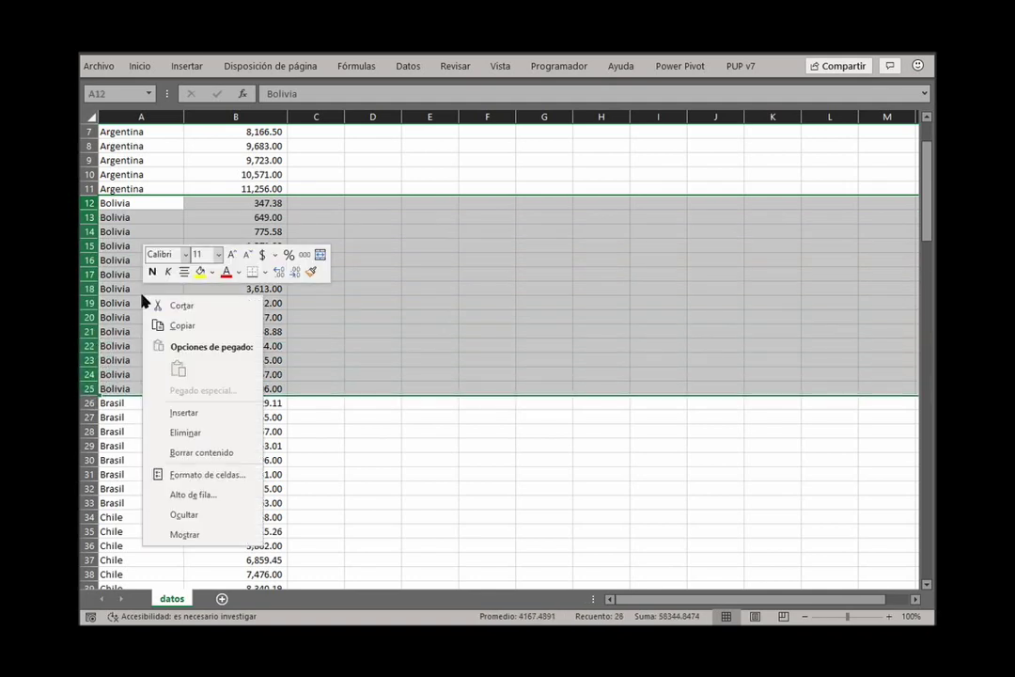
{"action": "left_click", "coordinate": [202, 520]}
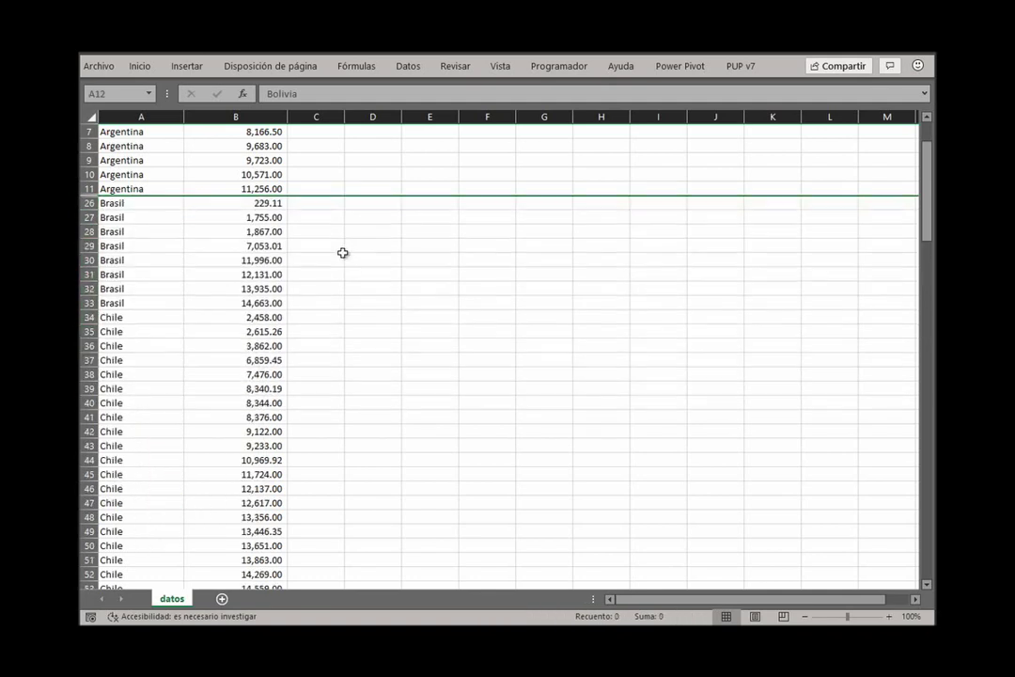
Step: Hide the Chile, Chipre and Colombia rows
{"action": "scroll", "coordinate": [343, 253], "scroll_direction": "down", "scroll_amount": 1}
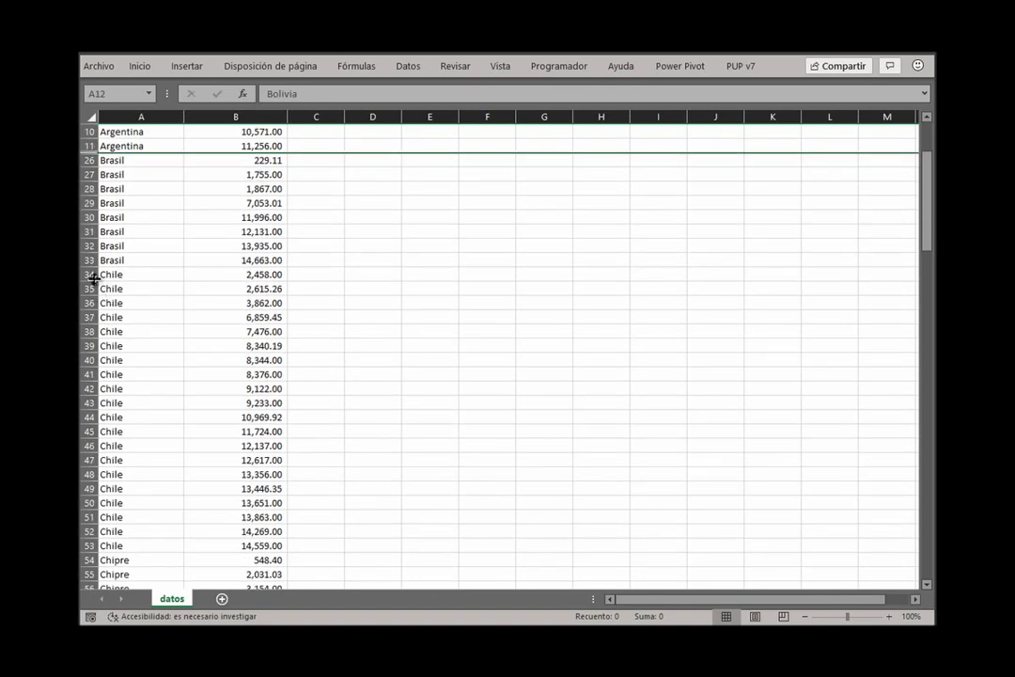
{"action": "left_click_drag", "start_coordinate": [86, 276], "coordinate": [118, 599]}
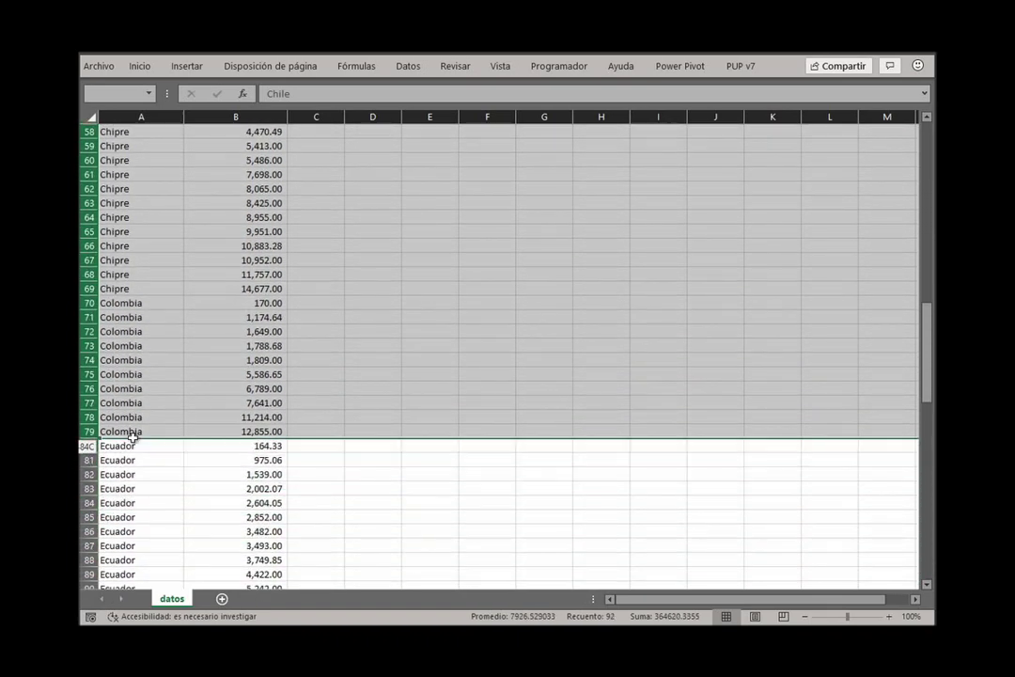
{"action": "left_click_drag", "start_coordinate": [117, 600], "coordinate": [120, 431]}
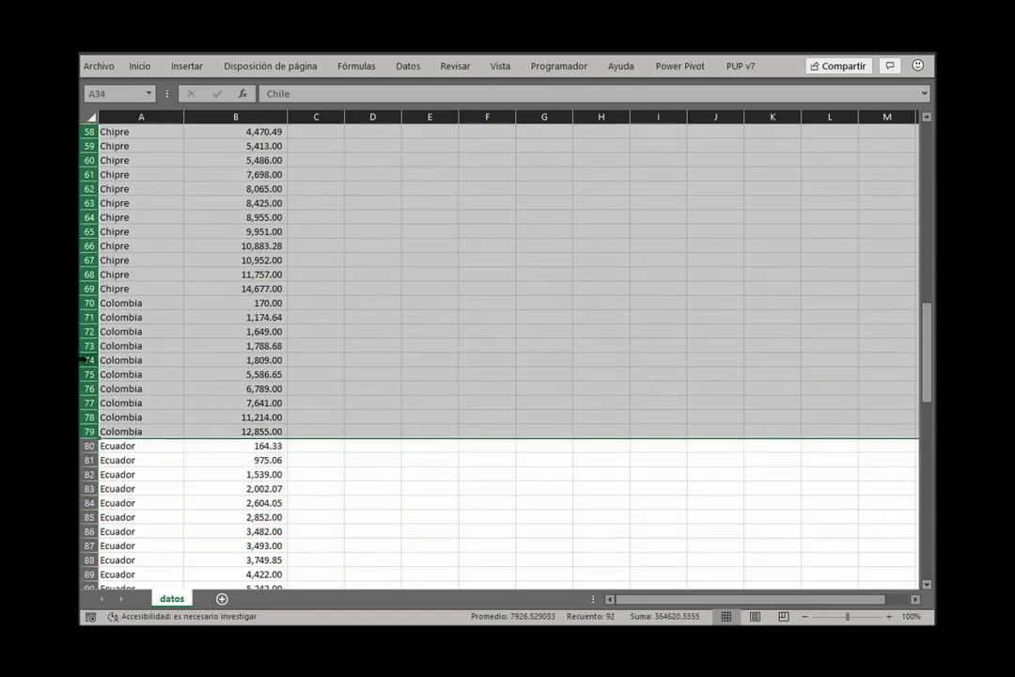
{"action": "right_click", "coordinate": [87, 359]}
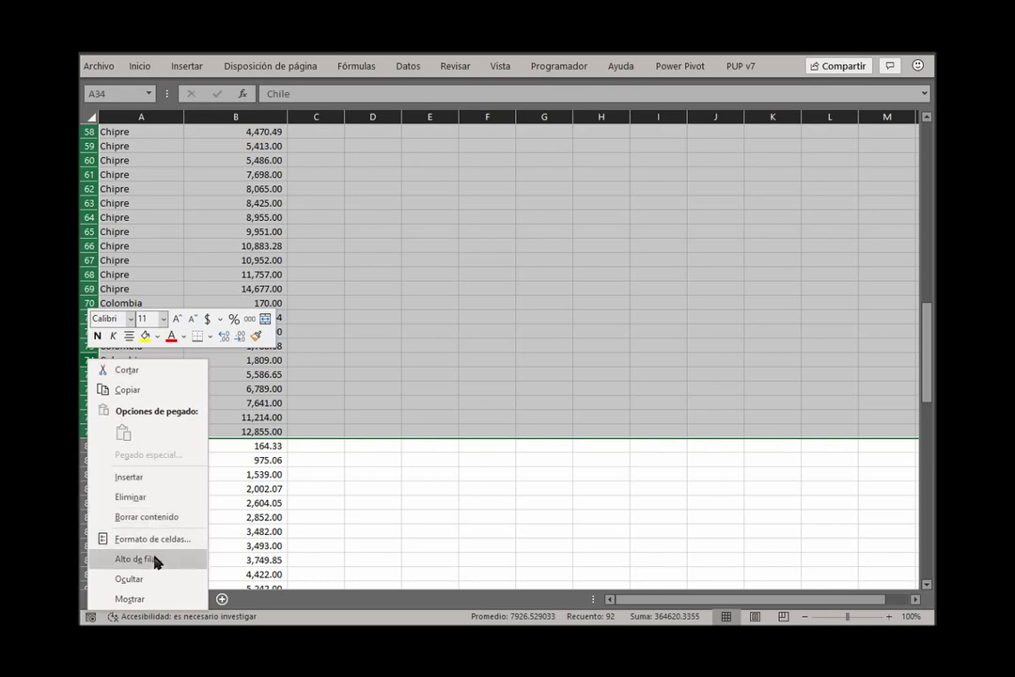
{"action": "left_click", "coordinate": [156, 577]}
Step: Hide the España rows, from row 101 through the last España row
{"action": "scroll", "coordinate": [210, 323], "scroll_direction": "down", "scroll_amount": 9}
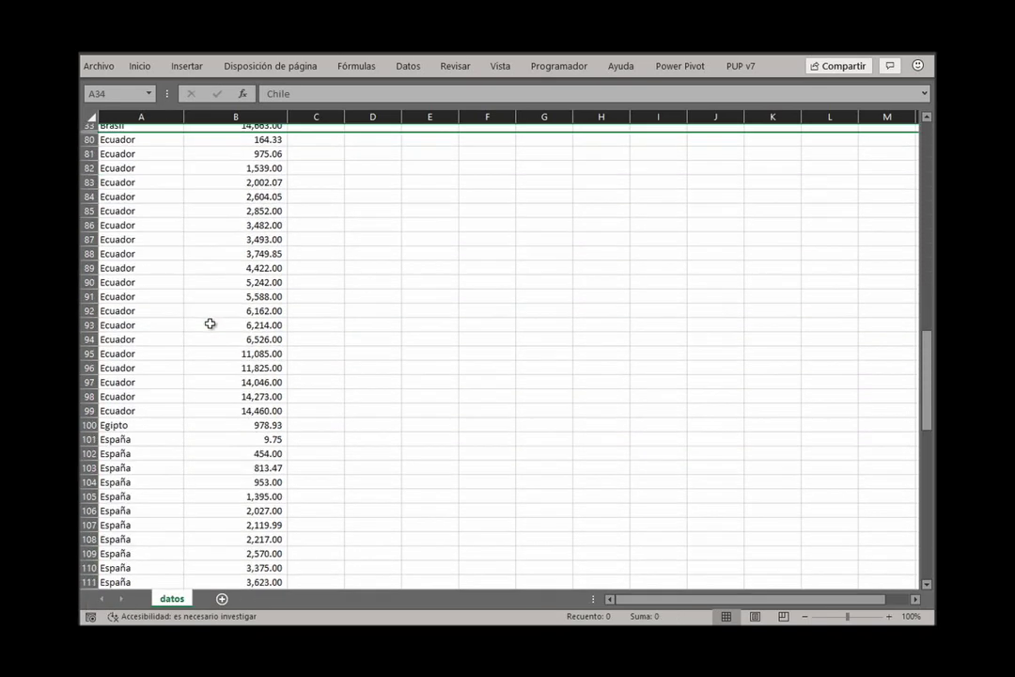
{"action": "scroll", "coordinate": [210, 323], "scroll_direction": "down", "scroll_amount": 1}
{"action": "scroll", "coordinate": [209, 324], "scroll_direction": "up", "scroll_amount": 1}
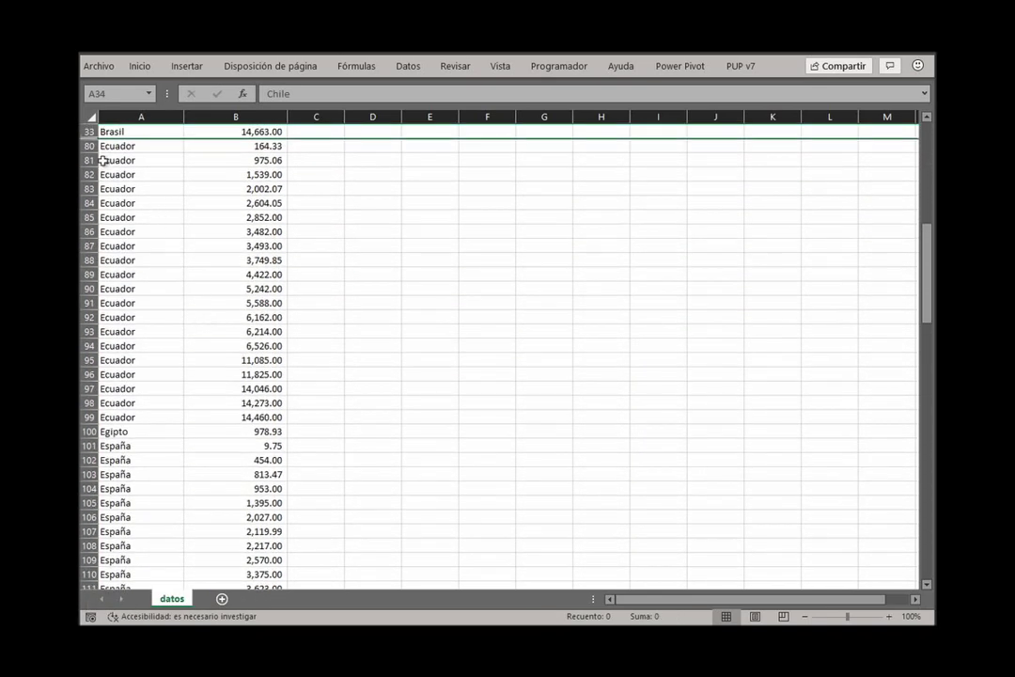
{"action": "scroll", "coordinate": [127, 381], "scroll_direction": "down", "scroll_amount": 2}
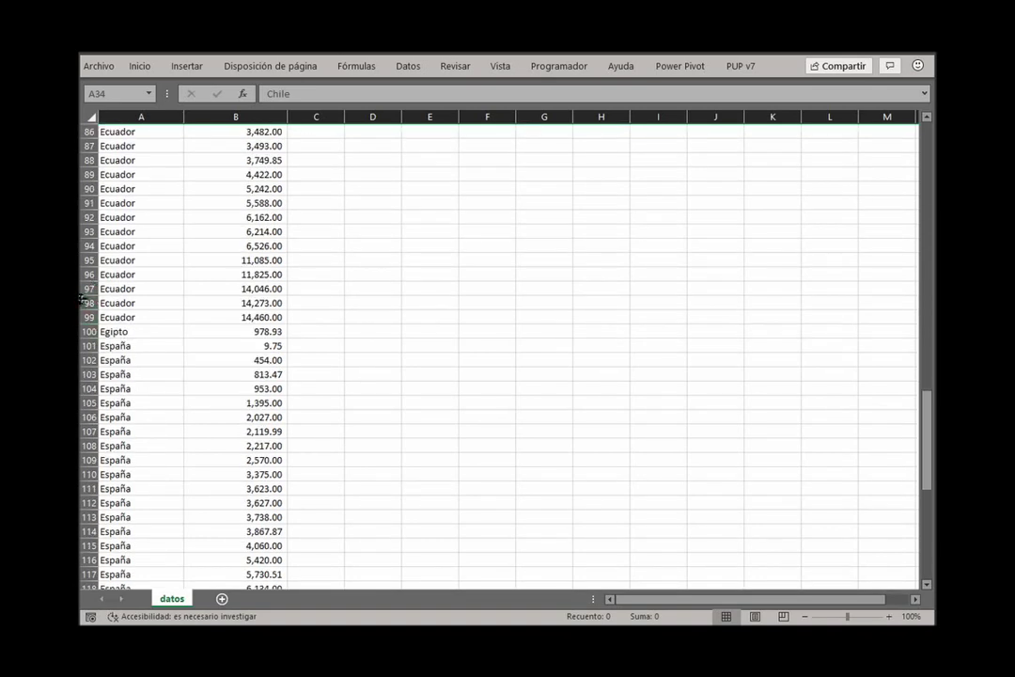
{"action": "left_click", "coordinate": [87, 346]}
{"action": "scroll", "coordinate": [204, 360], "scroll_direction": "down", "scroll_amount": 7}
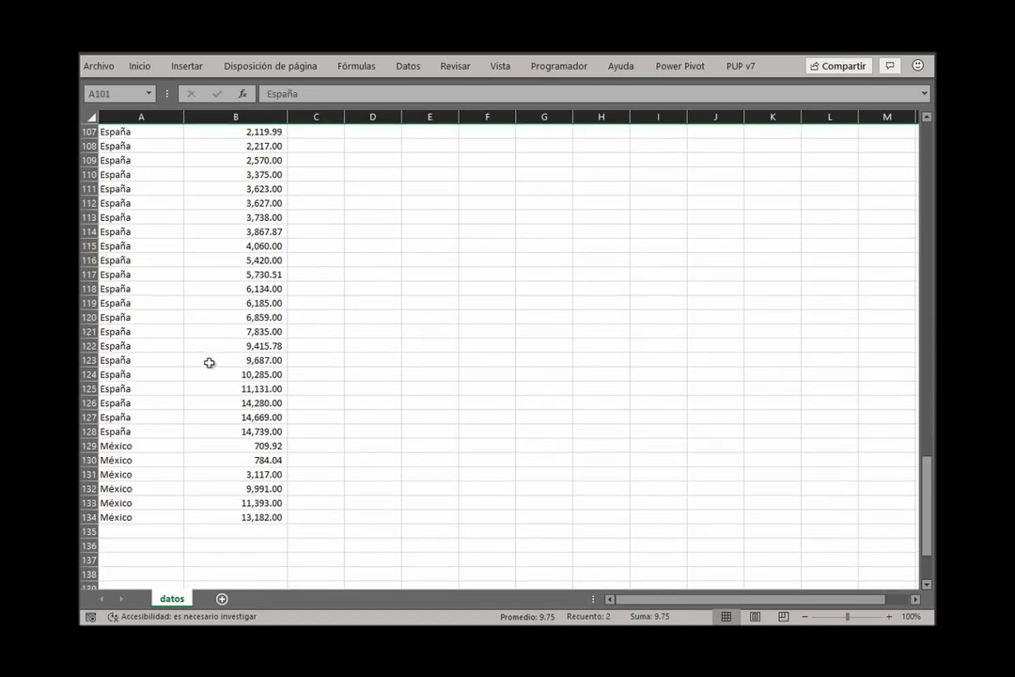
{"action": "left_click", "coordinate": [90, 436], "text": "shift"}
{"action": "right_click", "coordinate": [127, 357]}
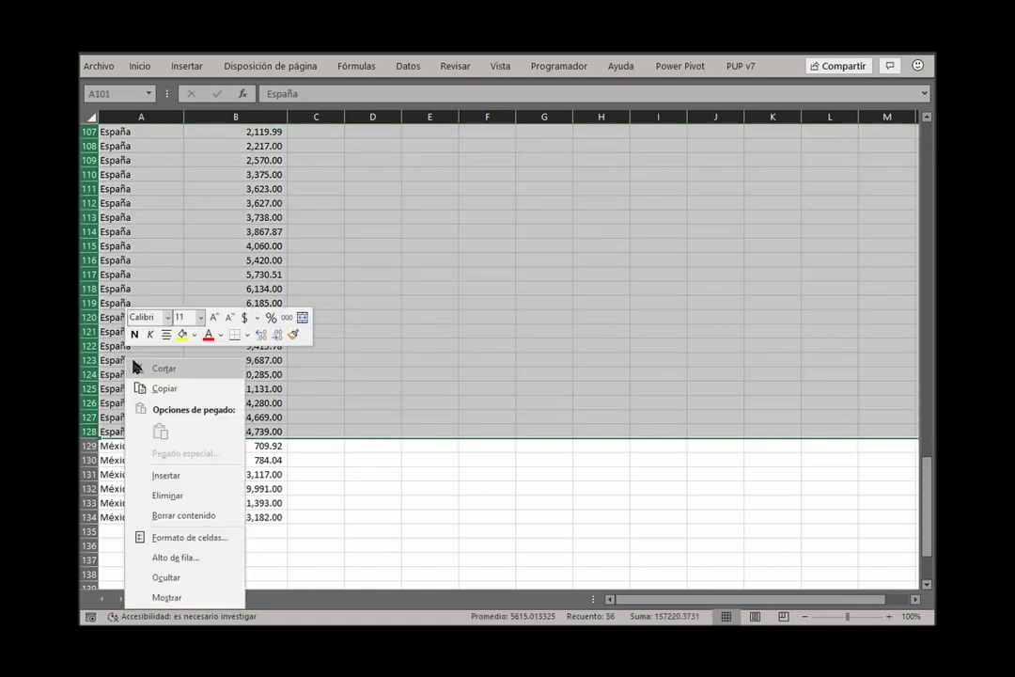
{"action": "left_click", "coordinate": [188, 577]}
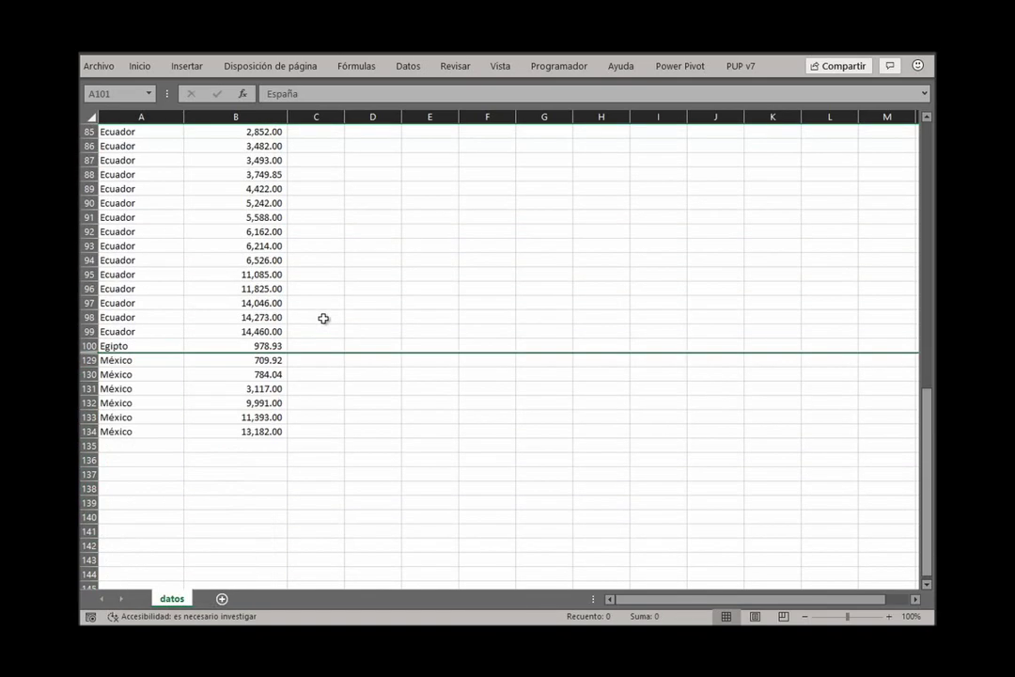
Step: Deselect the rows by selecting cell A5, then review the visible countries
{"action": "scroll", "coordinate": [323, 319], "scroll_direction": "up", "scroll_amount": 8}
{"action": "scroll", "coordinate": [324, 319], "scroll_direction": "up", "scroll_amount": 1}
{"action": "left_click", "coordinate": [178, 188]}
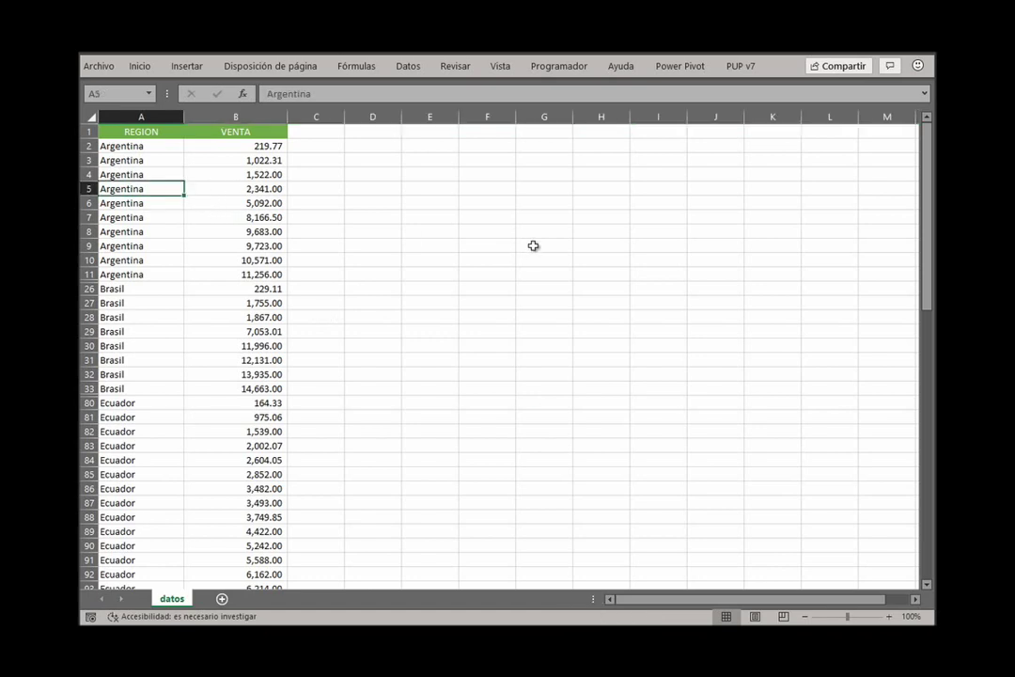
{"action": "scroll", "coordinate": [418, 243], "scroll_direction": "down", "scroll_amount": 5}
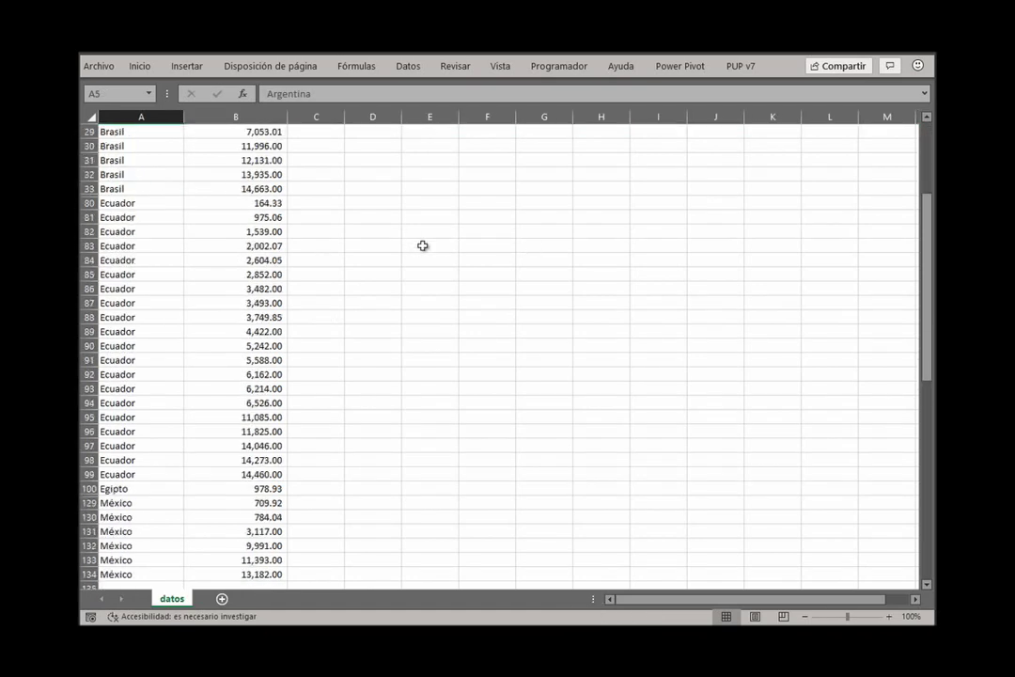
{"action": "scroll", "coordinate": [421, 244], "scroll_direction": "up", "scroll_amount": 5}
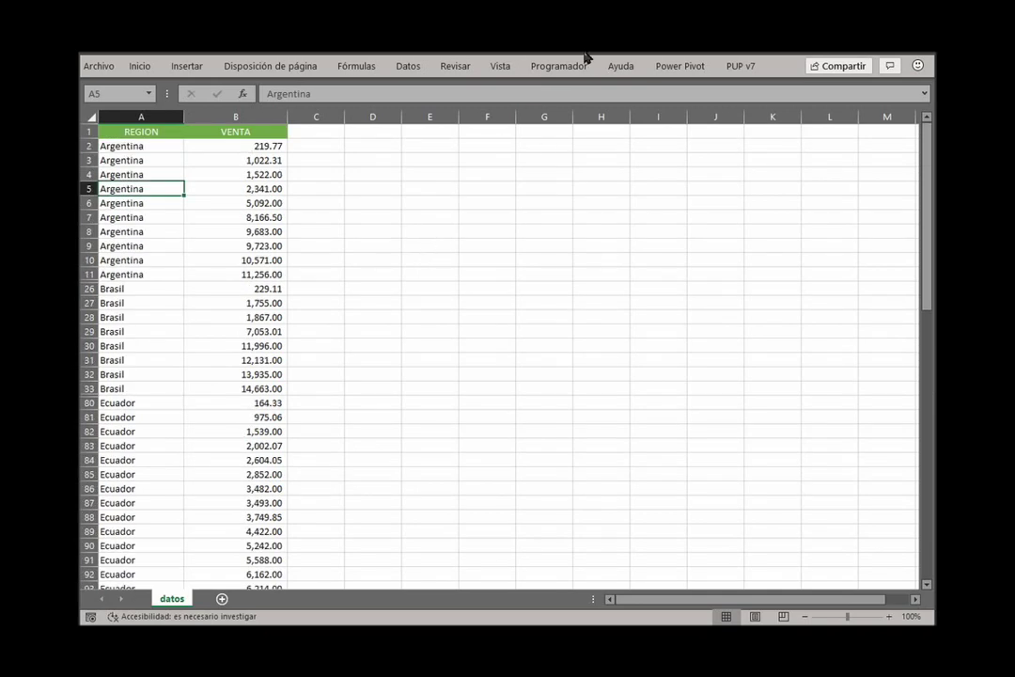
Step: Delete the Arg-Mex, Esp-Mex and Todo custom views, then add a new view named Esquema1
{"action": "left_click", "coordinate": [506, 69]}
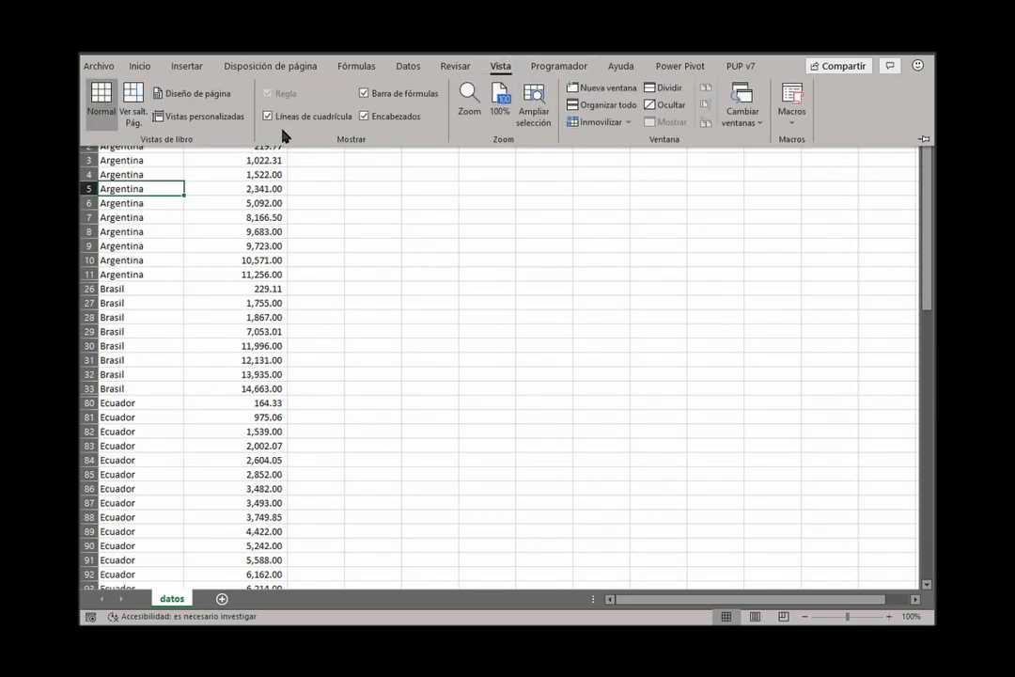
{"action": "left_click", "coordinate": [200, 115]}
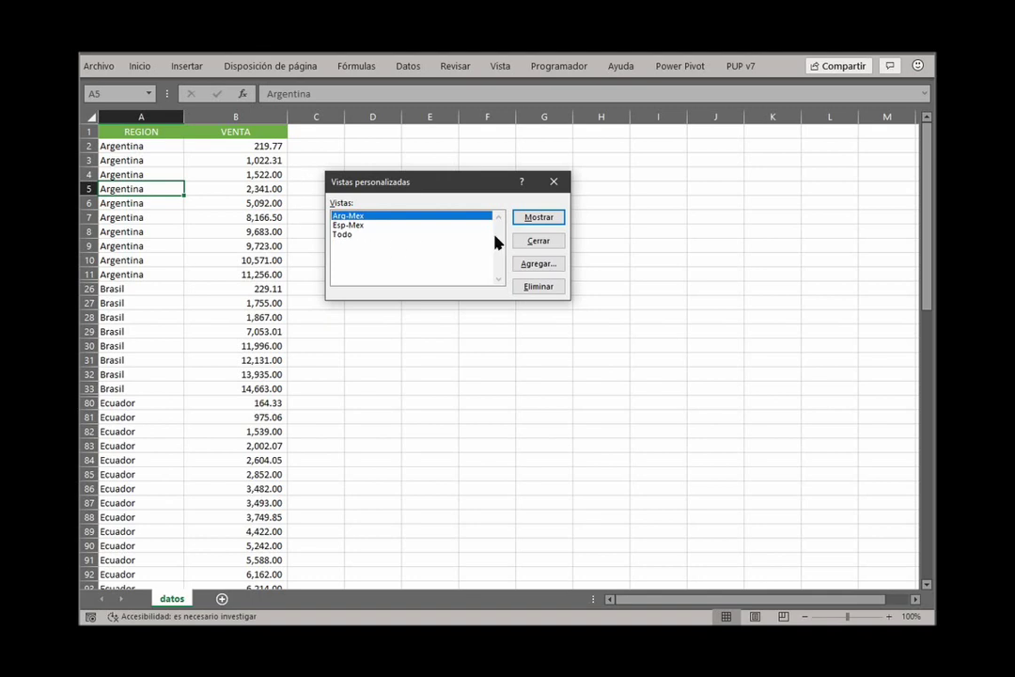
{"action": "left_click", "coordinate": [545, 287]}
{"action": "left_click", "coordinate": [550, 442]}
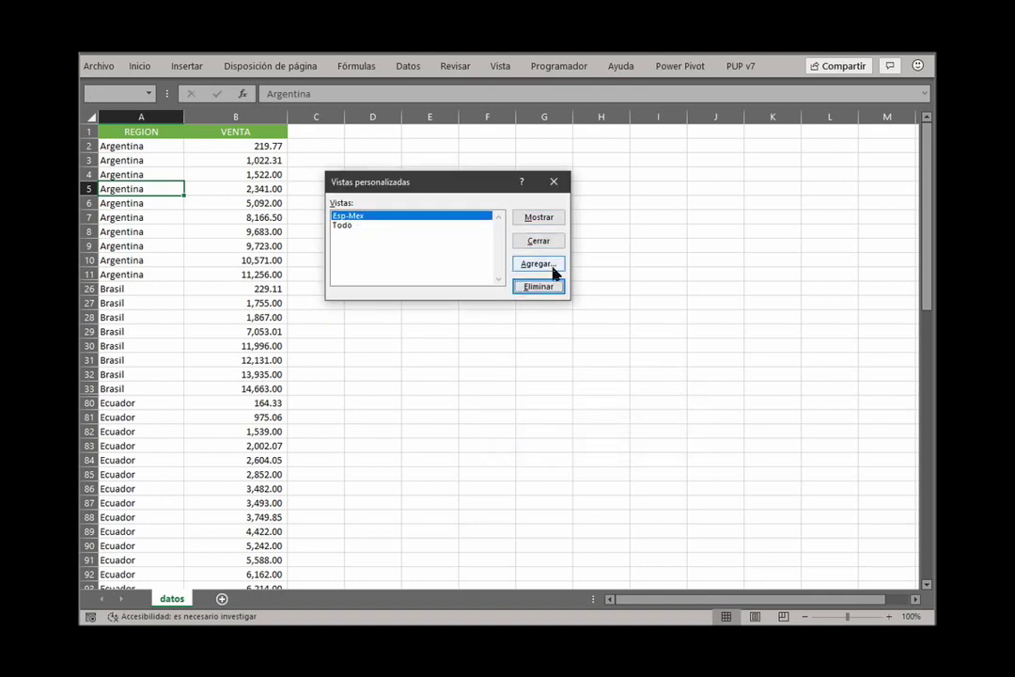
{"action": "left_click", "coordinate": [542, 288]}
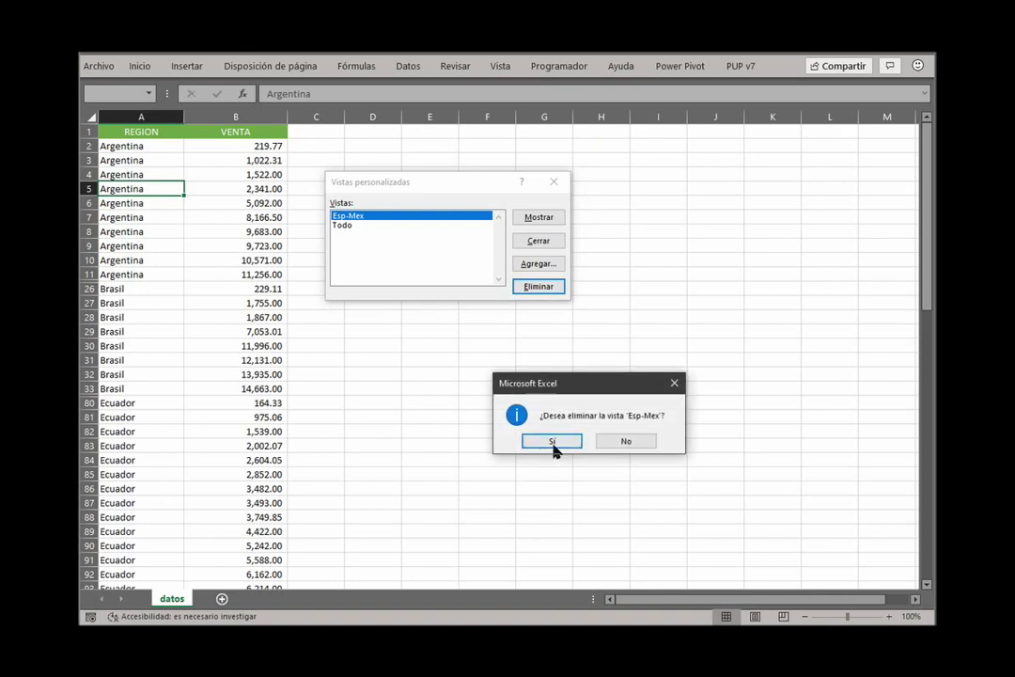
{"action": "left_click", "coordinate": [553, 442]}
{"action": "left_click", "coordinate": [542, 287]}
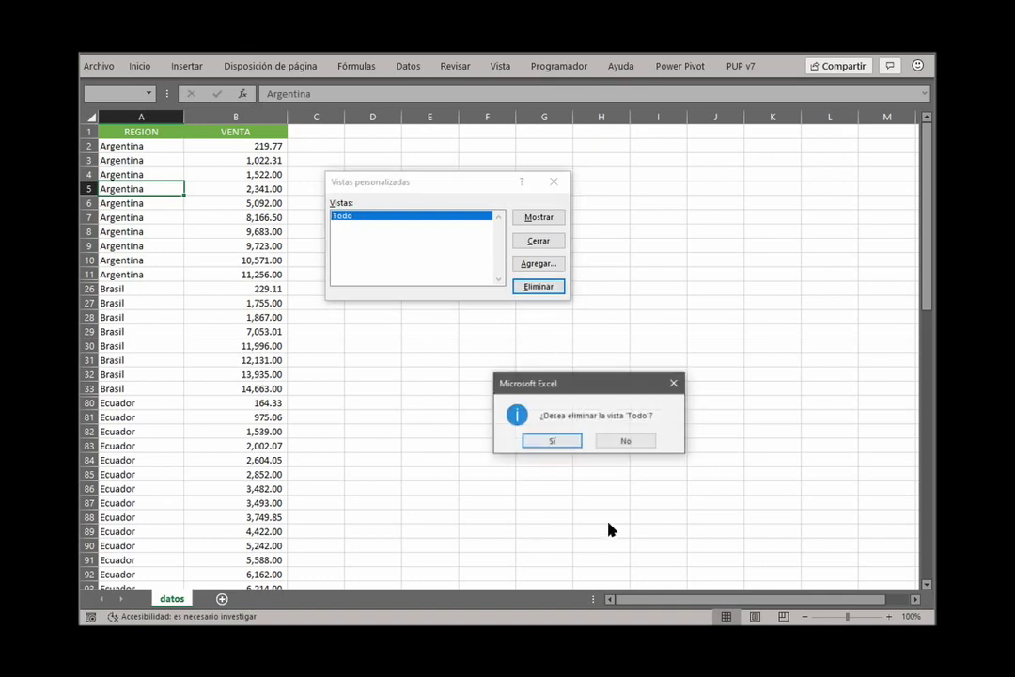
{"action": "left_click", "coordinate": [562, 442]}
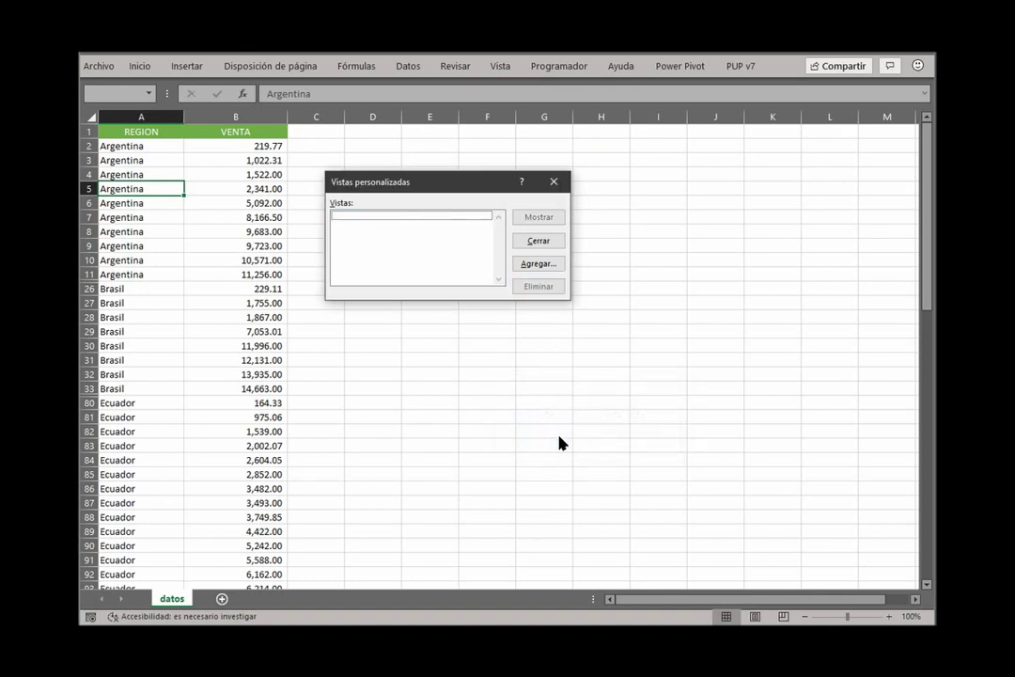
{"action": "left_click", "coordinate": [540, 264]}
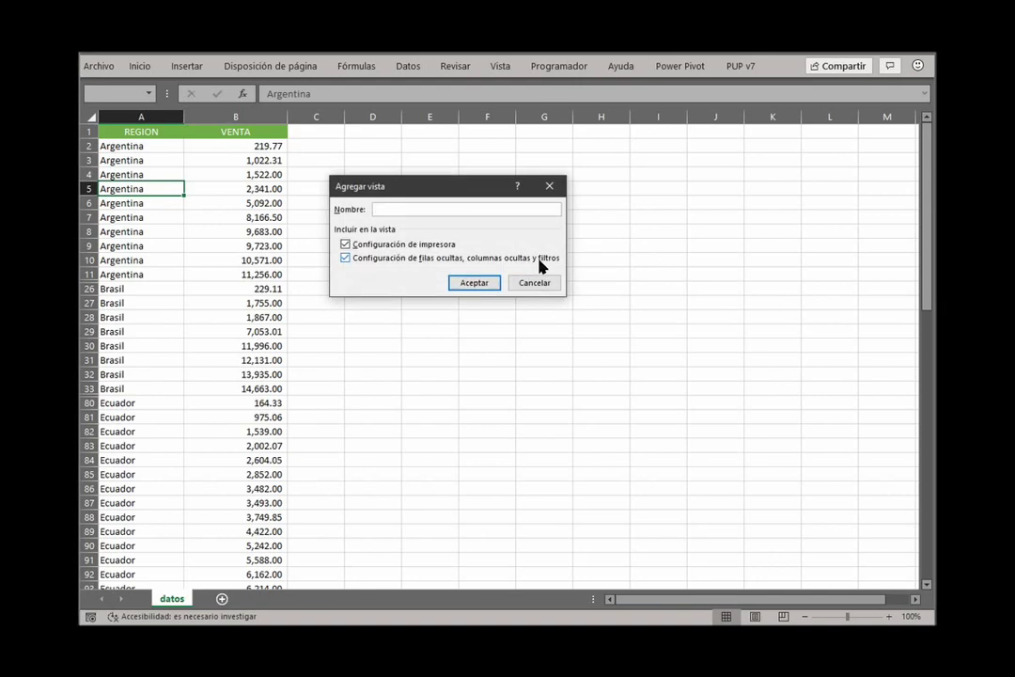
{"action": "type", "text": "Es"}
{"action": "type", "text": "quema1"}
Step: Save the Esquema1 view and unhide every row in the sheet
{"action": "left_click", "coordinate": [461, 283]}
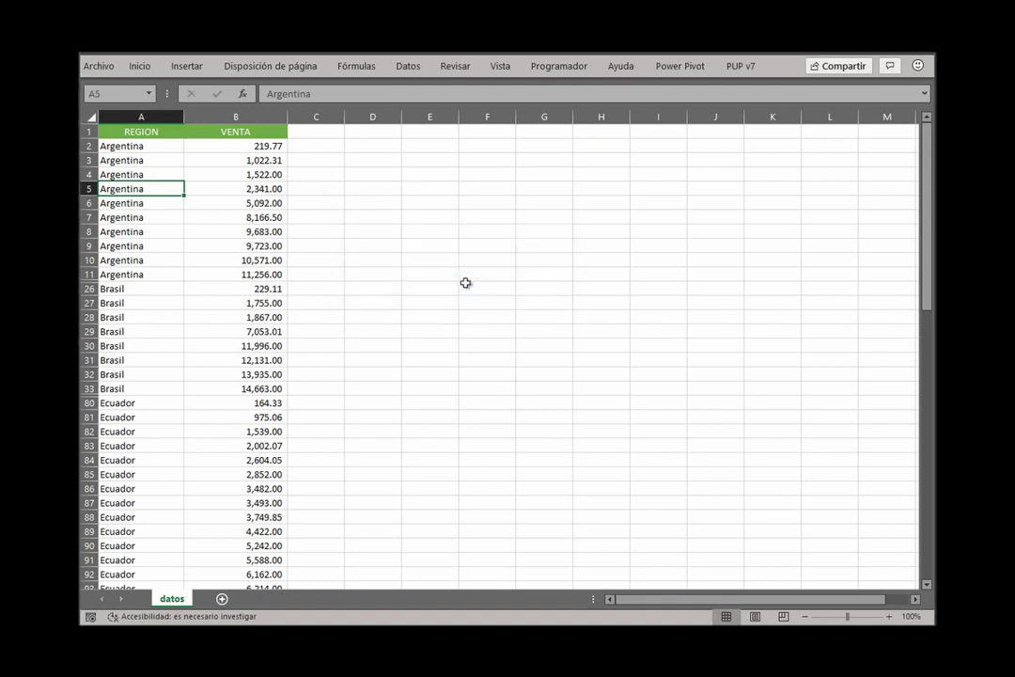
{"action": "left_click", "coordinate": [91, 115]}
{"action": "right_click", "coordinate": [92, 160]}
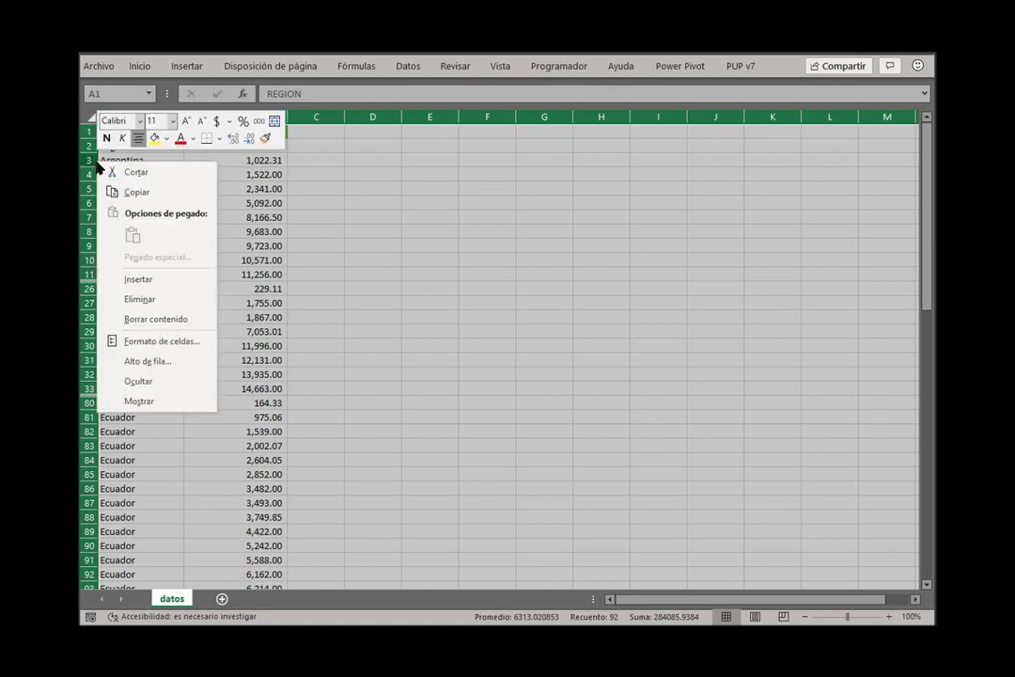
{"action": "left_click", "coordinate": [141, 401]}
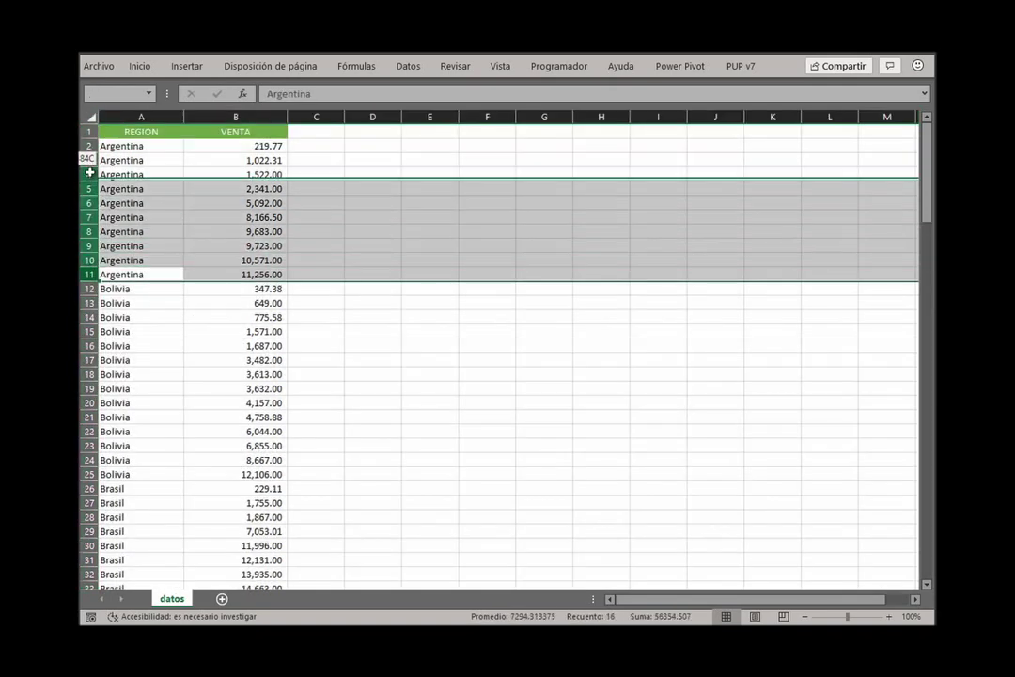
Step: Hide rows 2–11 and 34–128, leaving Bolivia, Brasil and México, with A13 active
{"action": "left_click_drag", "start_coordinate": [87, 273], "coordinate": [87, 146]}
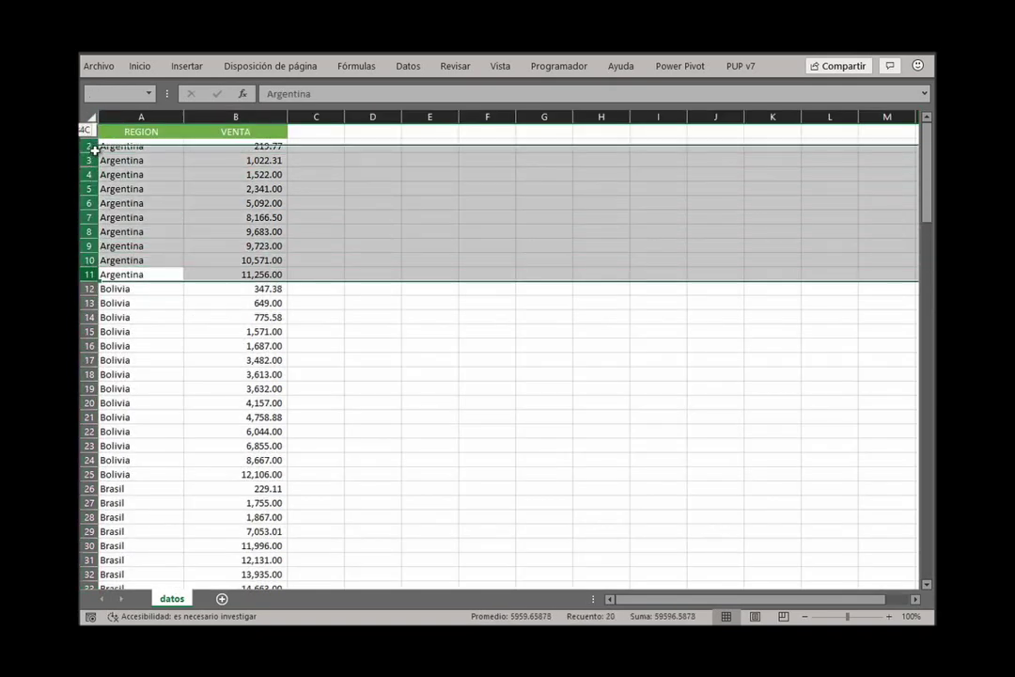
{"action": "right_click", "coordinate": [173, 162]}
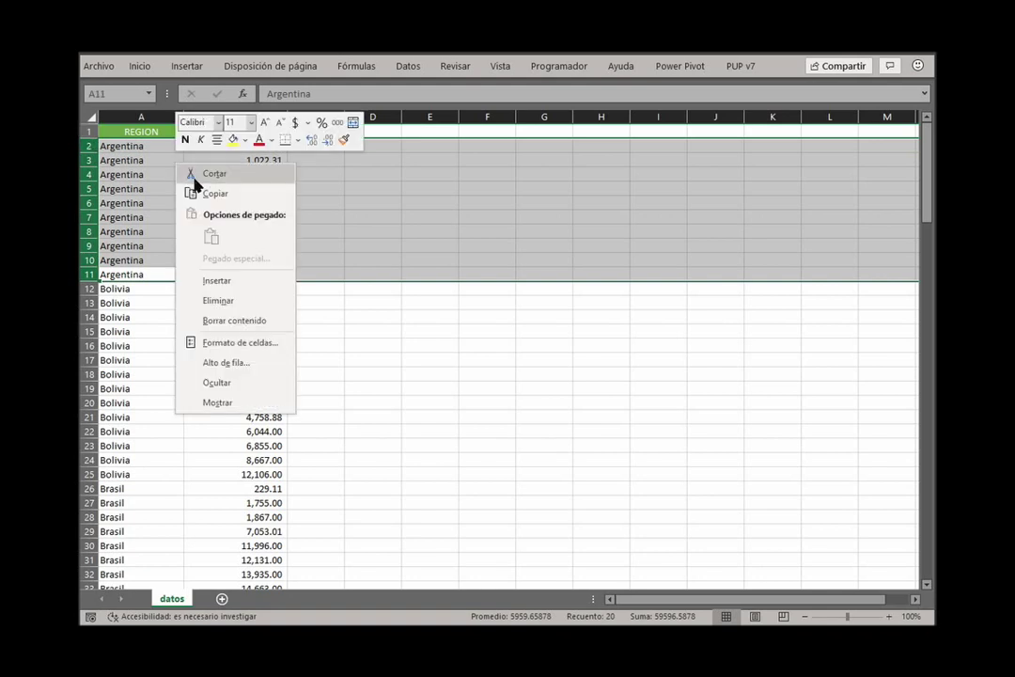
{"action": "left_click", "coordinate": [226, 383]}
{"action": "scroll", "coordinate": [143, 362], "scroll_direction": "down", "scroll_amount": 3}
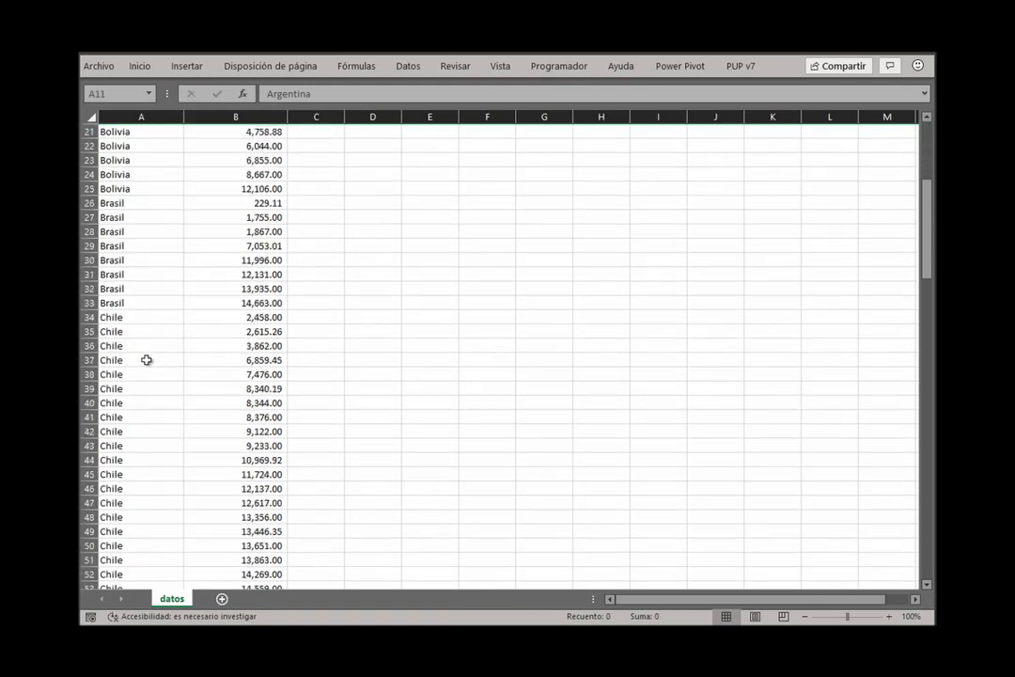
{"action": "scroll", "coordinate": [143, 348], "scroll_direction": "down", "scroll_amount": 1}
{"action": "mouse_move", "coordinate": [88, 274]}
{"action": "left_mouse_down"}
{"action": "mouse_move", "coordinate": [87, 583]}
{"action": "mouse_move", "coordinate": [104, 523]}
{"action": "mouse_move", "coordinate": [103, 532]}
{"action": "left_mouse_up"}
{"action": "right_click", "coordinate": [130, 487]}
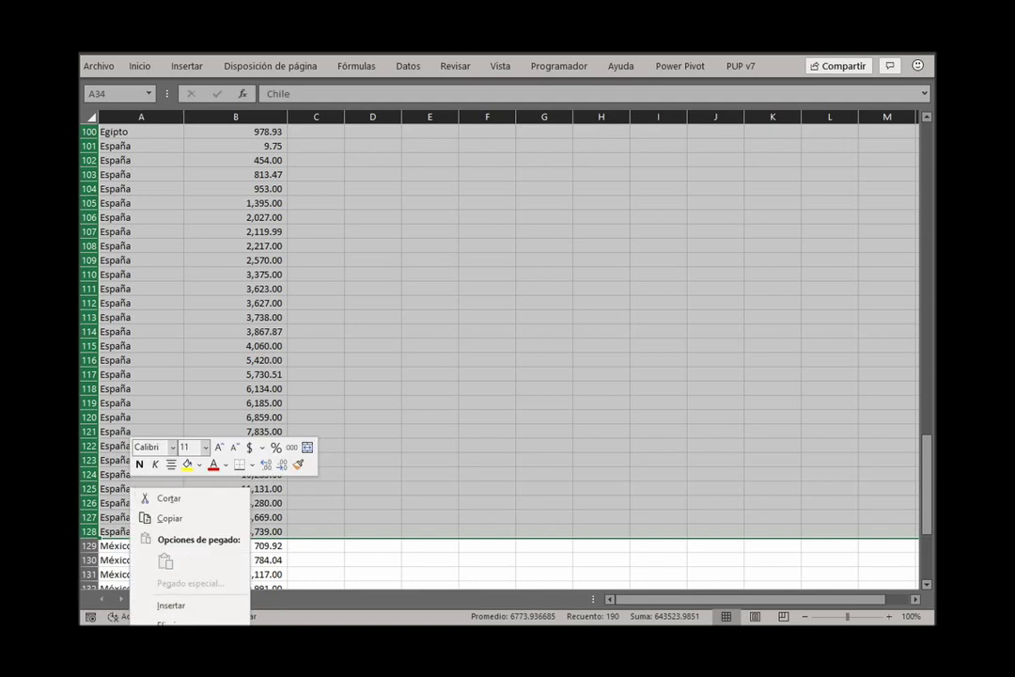
{"action": "key", "text": "o"}
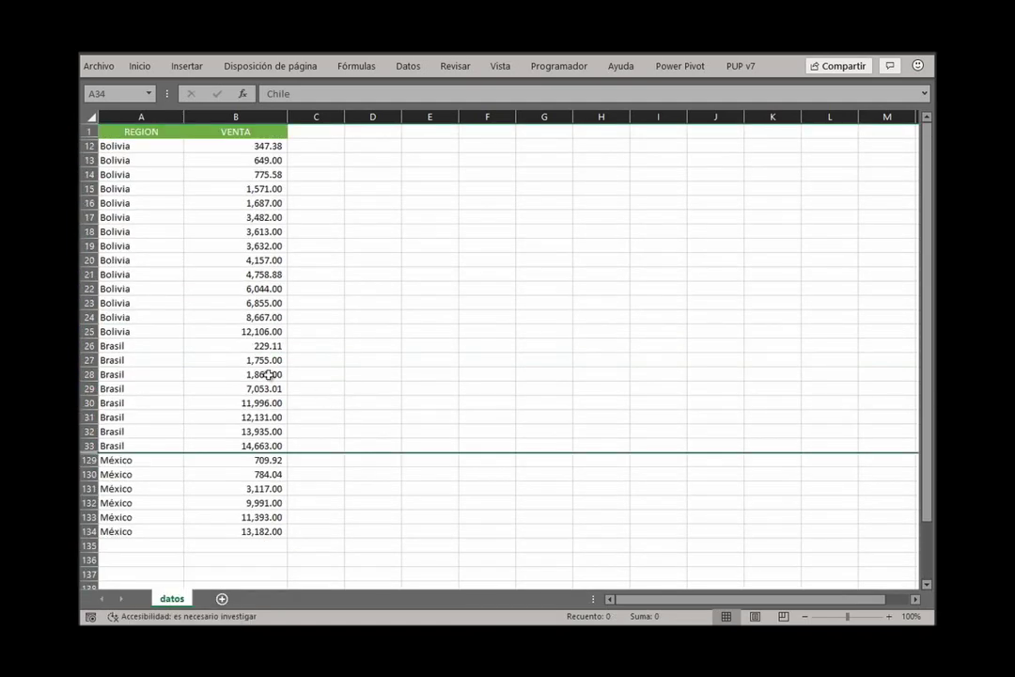
{"action": "left_click", "coordinate": [134, 160]}
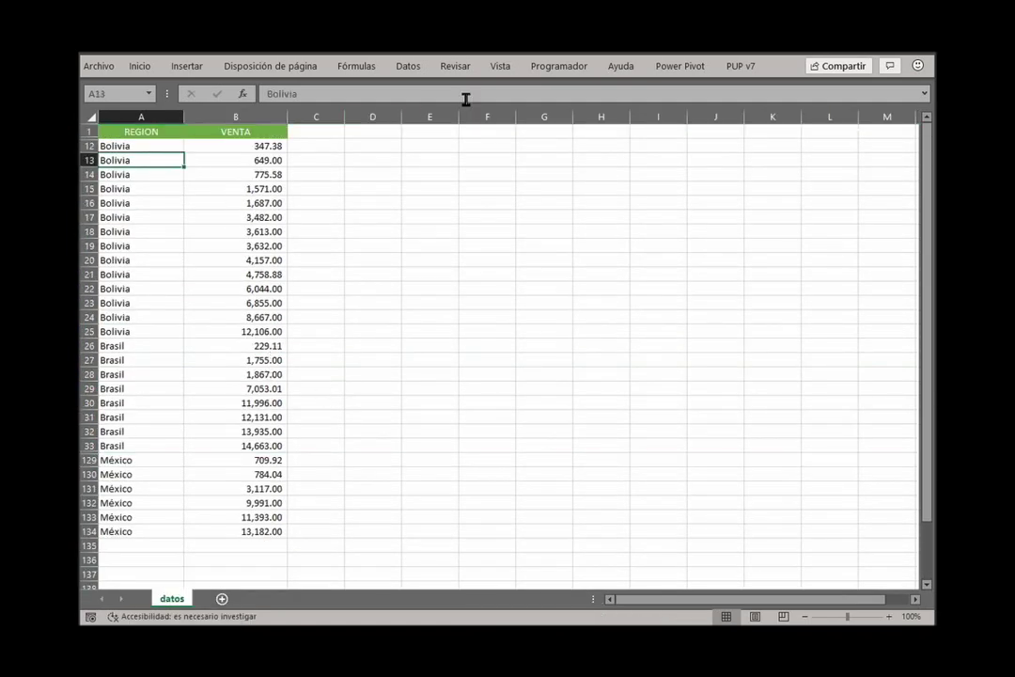
Step: Save the current layout as a custom view named Esquema2
{"action": "left_click", "coordinate": [501, 66]}
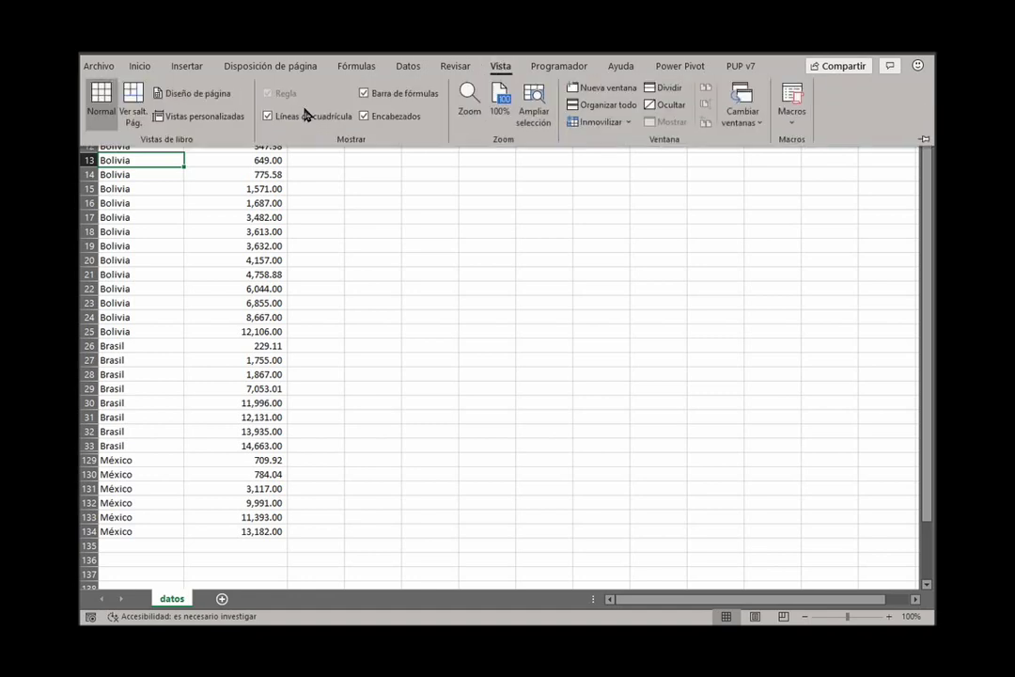
{"action": "left_click", "coordinate": [193, 115]}
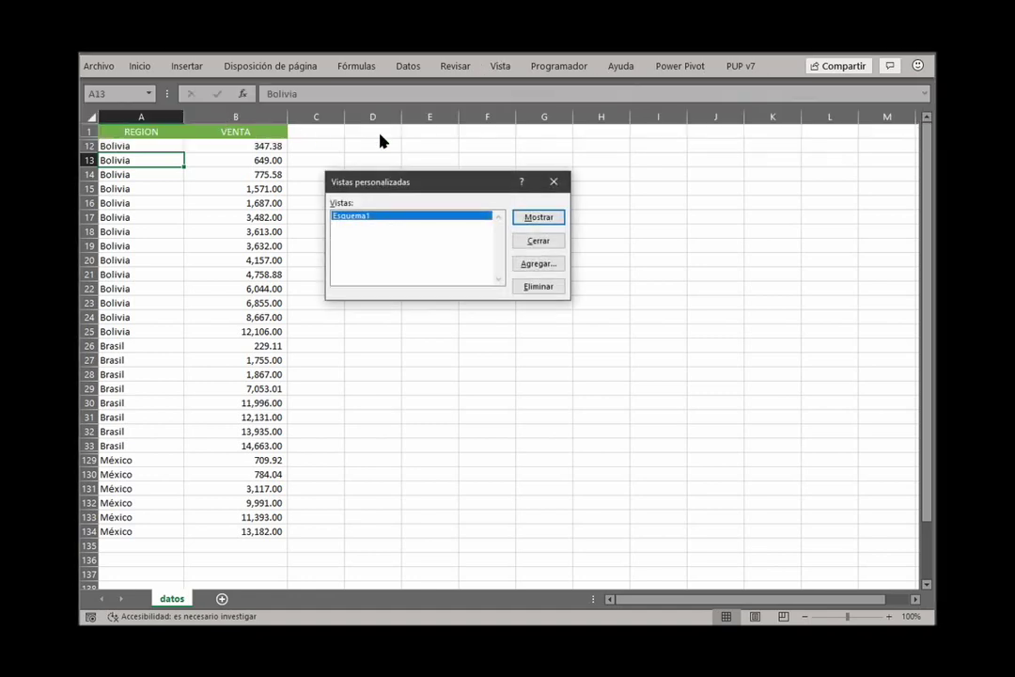
{"action": "left_click", "coordinate": [538, 263]}
{"action": "type", "text": "Es"}
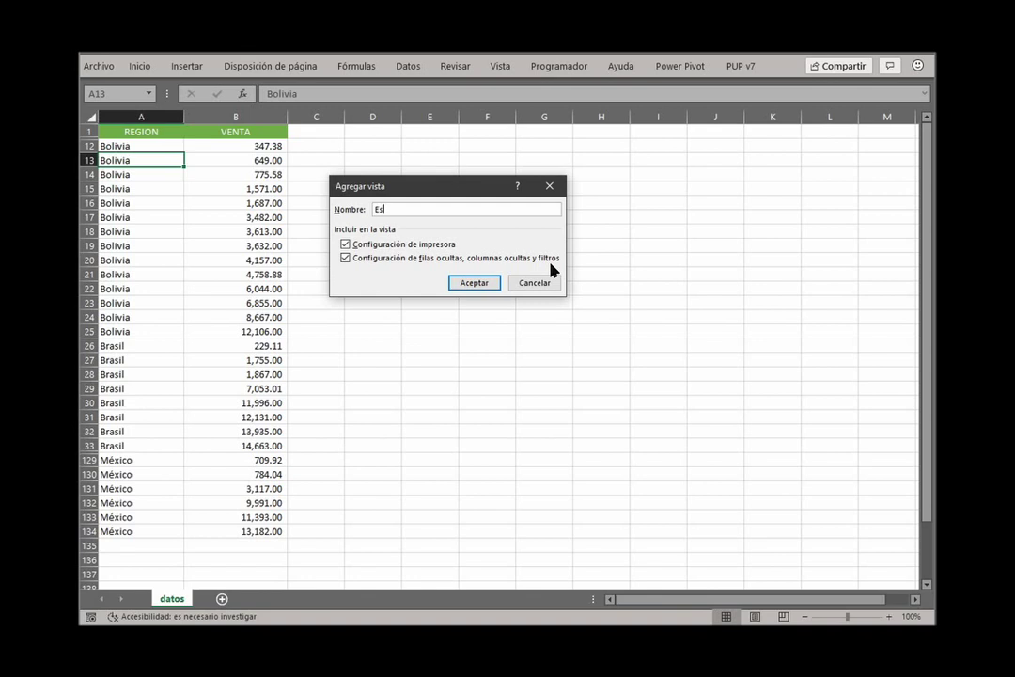
{"action": "type", "text": "quema2"}
{"action": "left_click", "coordinate": [475, 282]}
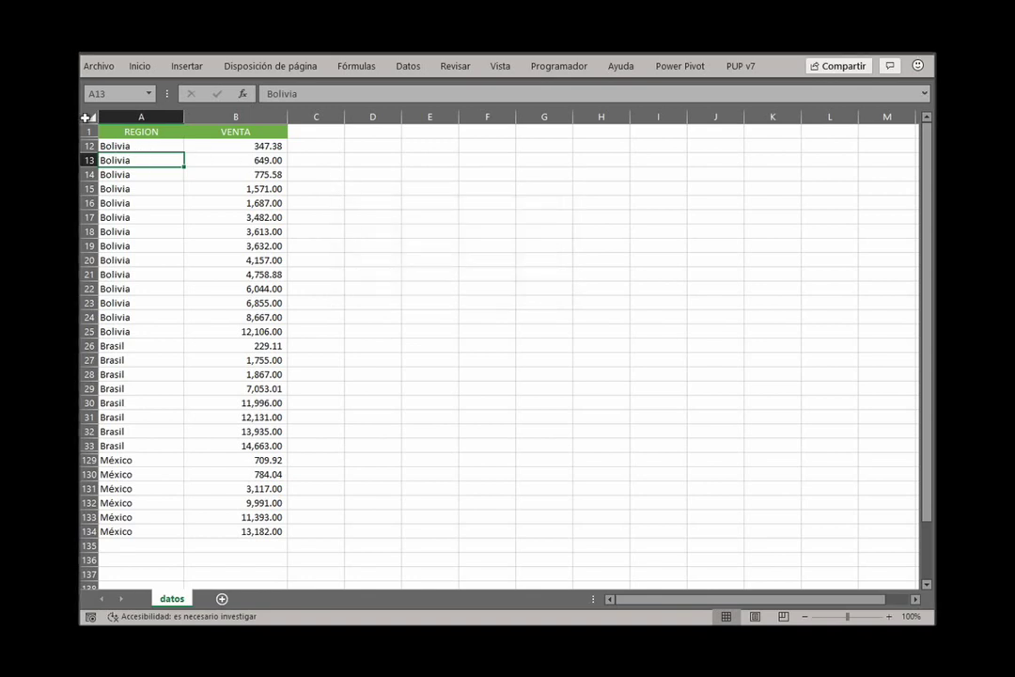
Step: Unhide all rows in the sheet and select cell A3
{"action": "left_click", "coordinate": [86, 117]}
{"action": "right_click", "coordinate": [156, 193]}
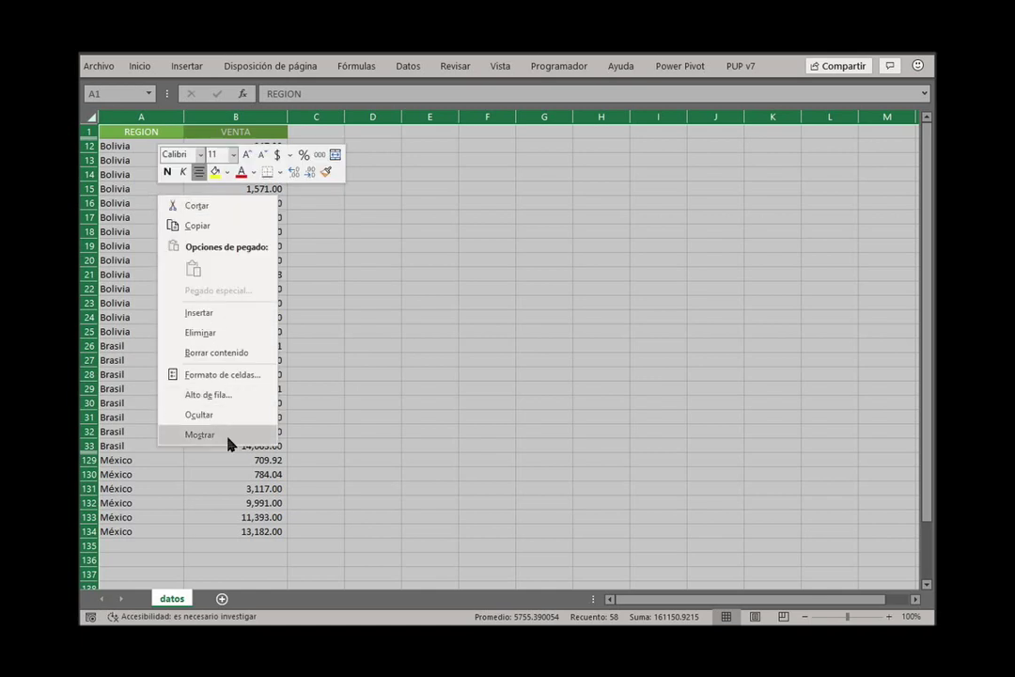
{"action": "left_click", "coordinate": [216, 435]}
{"action": "left_click", "coordinate": [179, 158]}
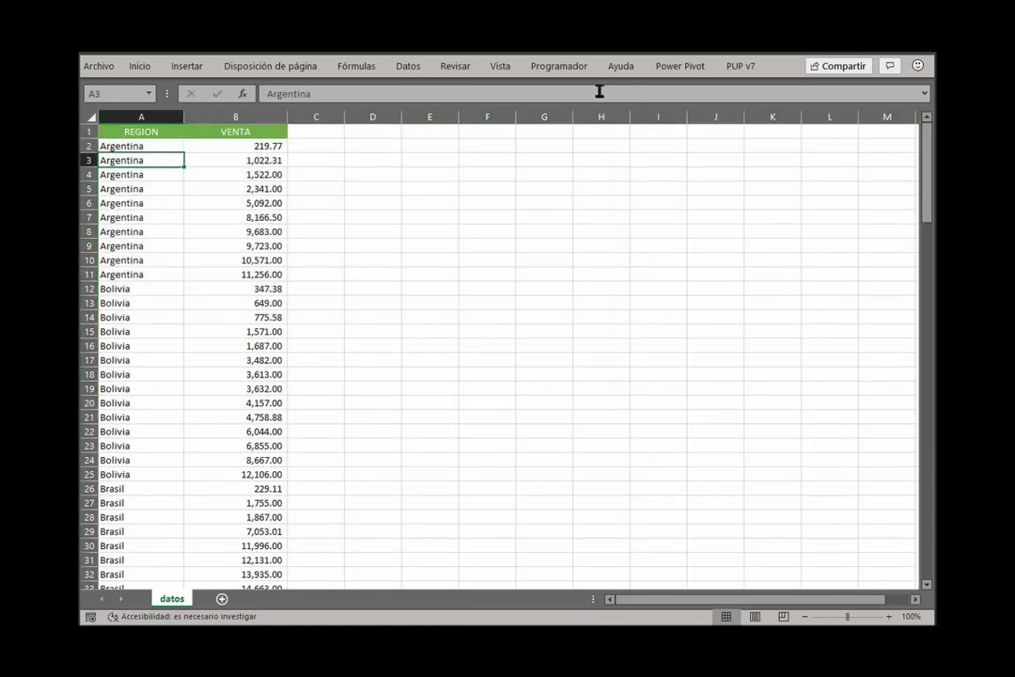
Step: Save the full unfiltered table as a custom view named Todo
{"action": "left_click", "coordinate": [500, 65]}
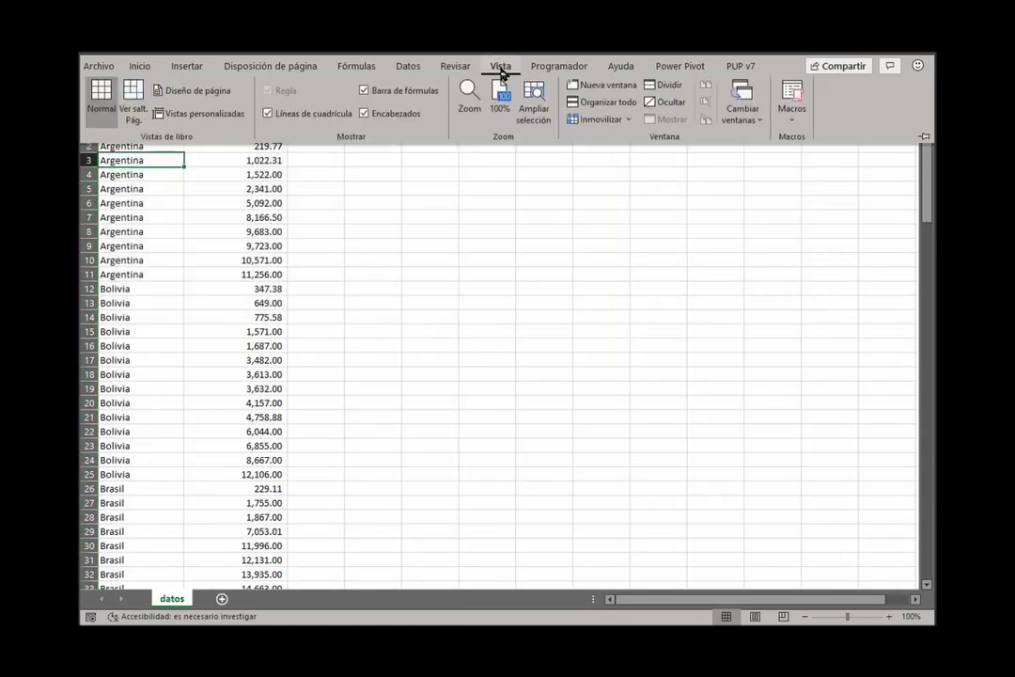
{"action": "left_click", "coordinate": [204, 117]}
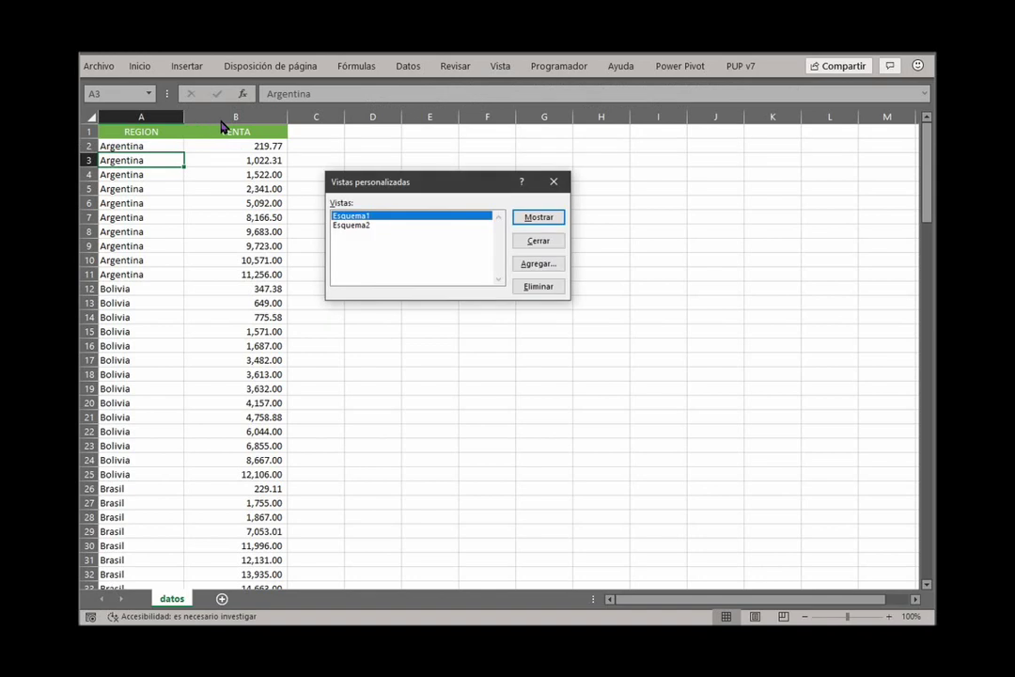
{"action": "left_click", "coordinate": [538, 264]}
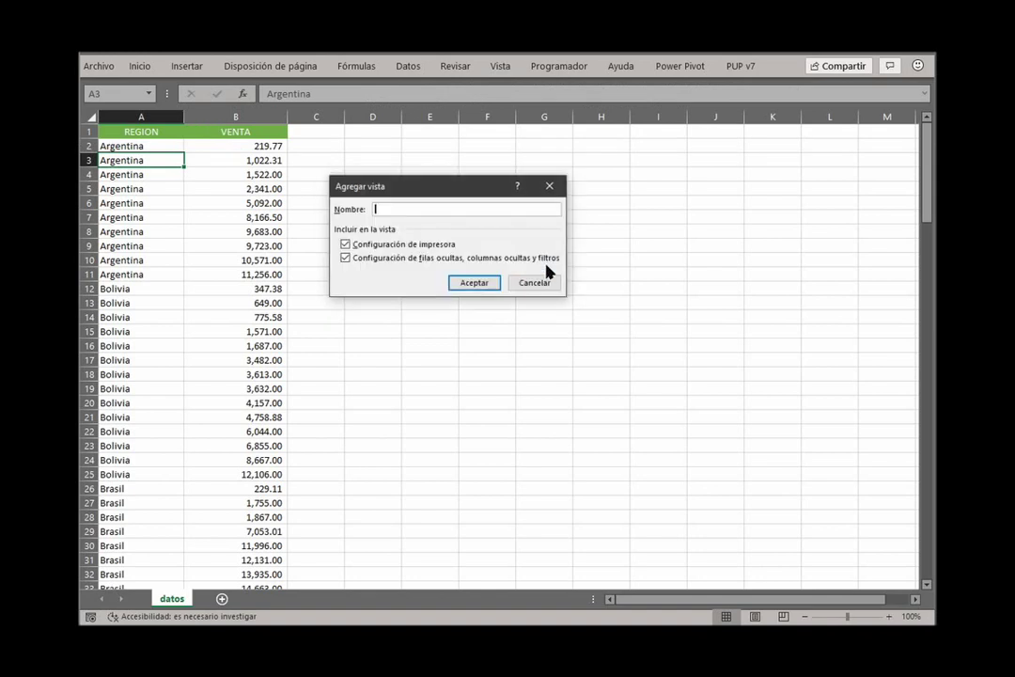
{"action": "type", "text": "Todo"}
{"action": "left_click", "coordinate": [474, 282]}
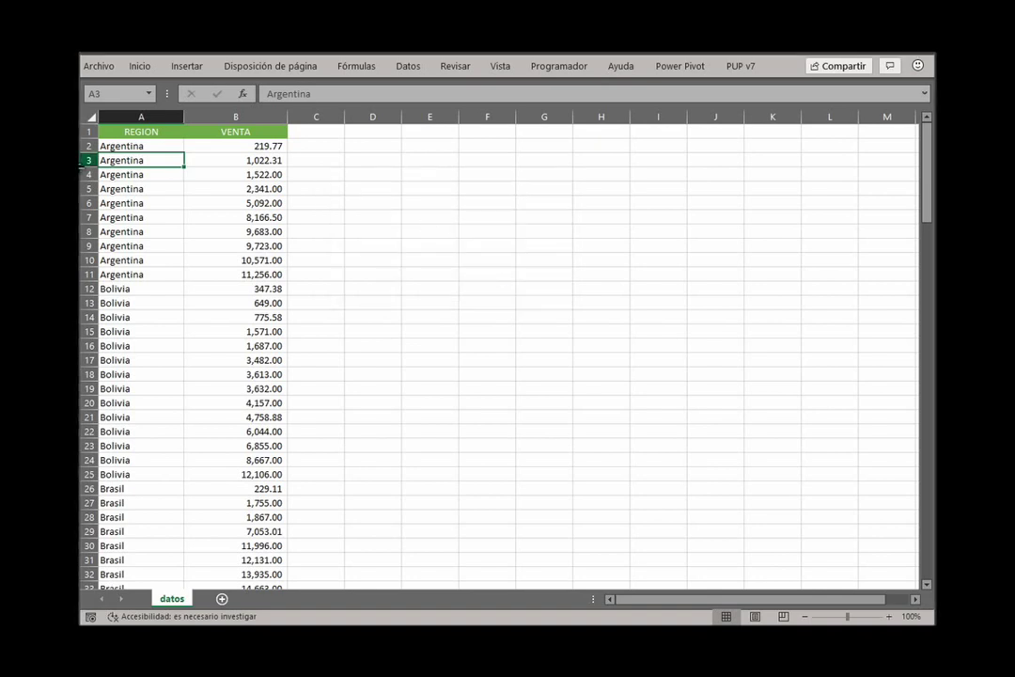
Step: Apply the Esquema1 custom view and scroll through the result
{"action": "left_click", "coordinate": [260, 260]}
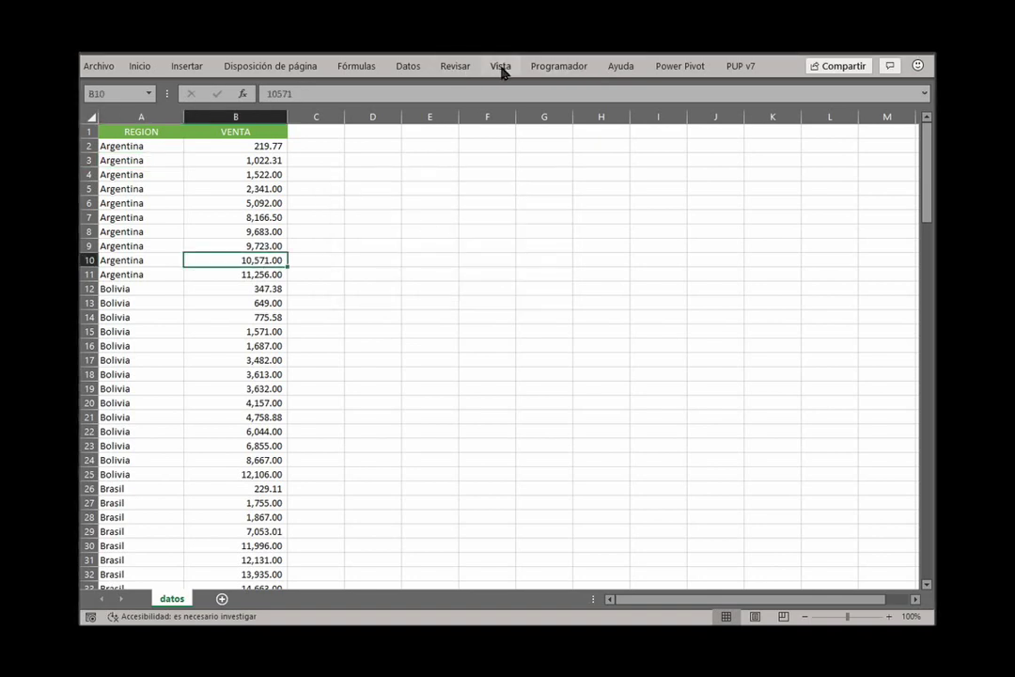
{"action": "left_click", "coordinate": [500, 66]}
{"action": "left_click", "coordinate": [191, 116]}
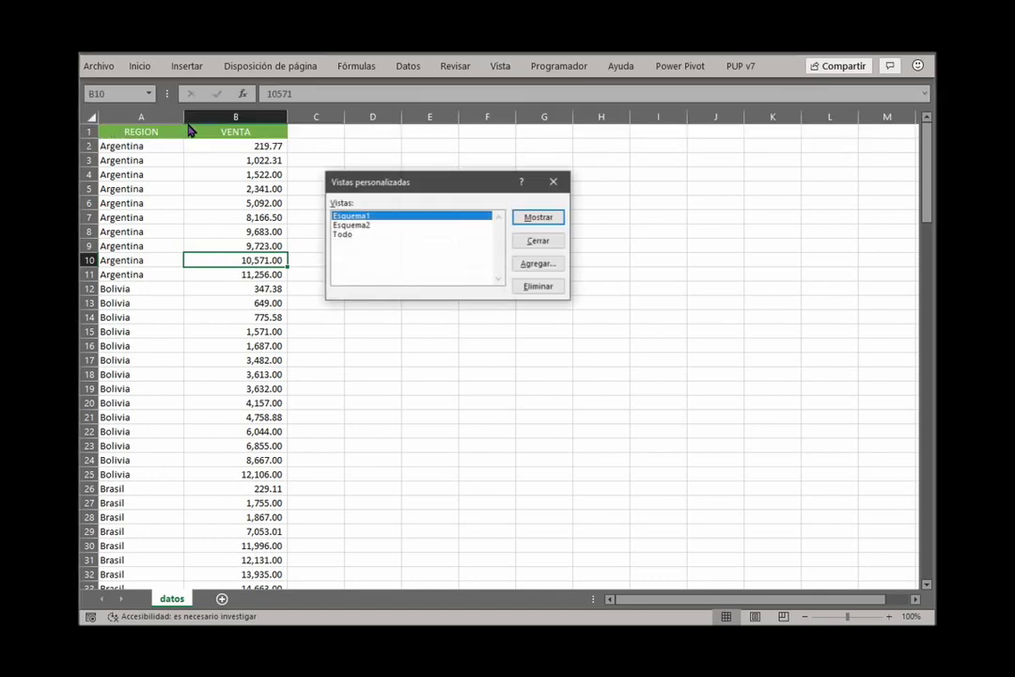
{"action": "left_click", "coordinate": [539, 217]}
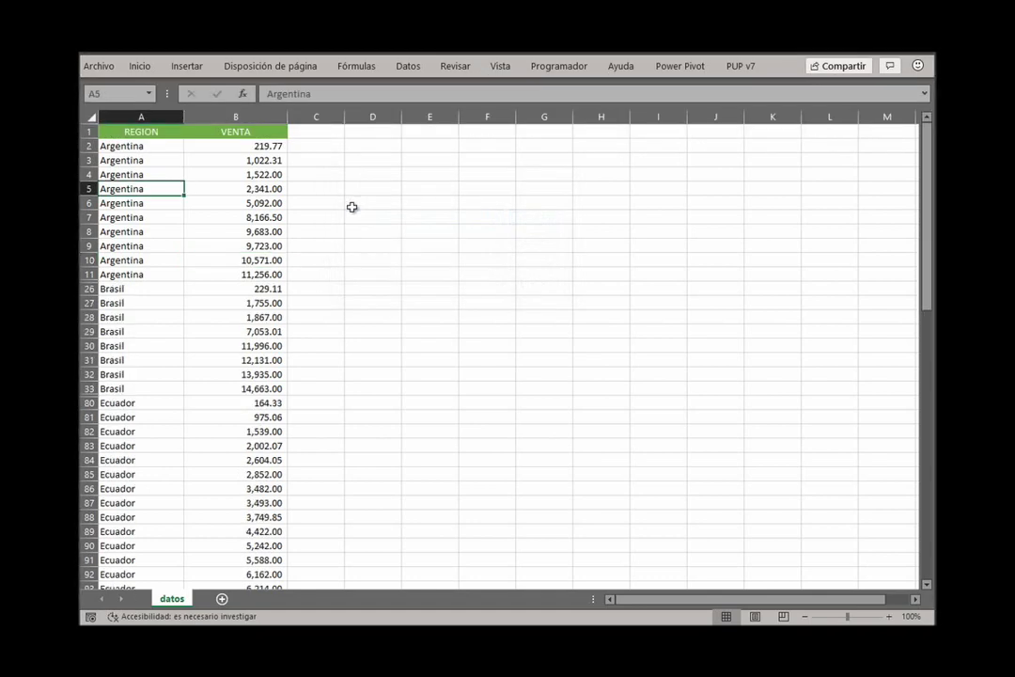
{"action": "scroll", "coordinate": [362, 209], "scroll_direction": "down", "scroll_amount": 4}
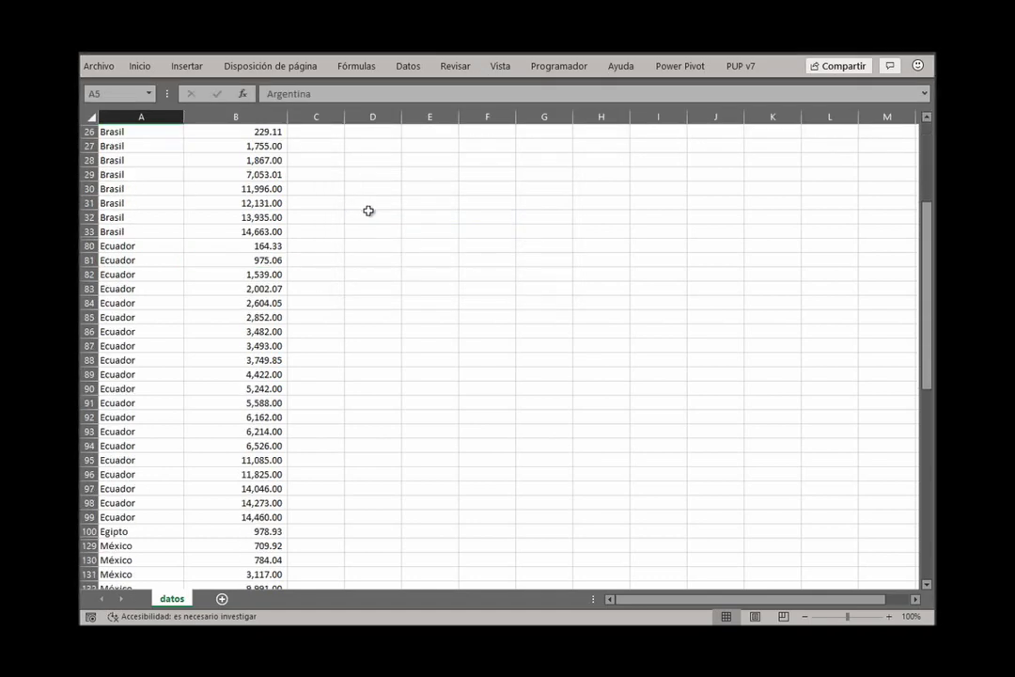
{"action": "scroll", "coordinate": [368, 210], "scroll_direction": "down", "scroll_amount": 4}
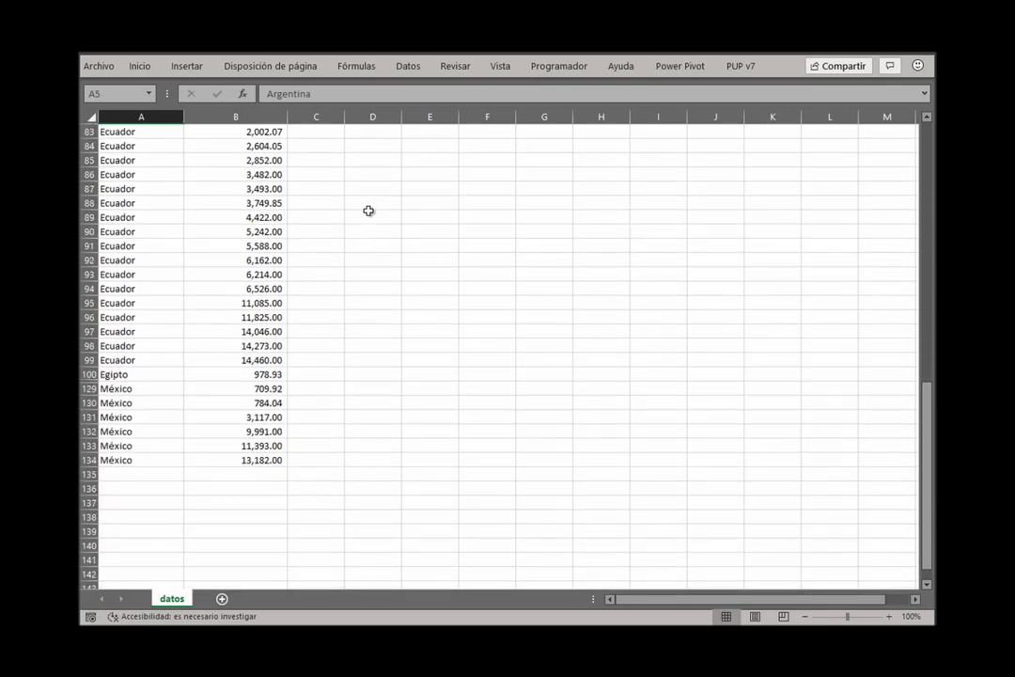
{"action": "scroll", "coordinate": [368, 211], "scroll_direction": "up", "scroll_amount": 7}
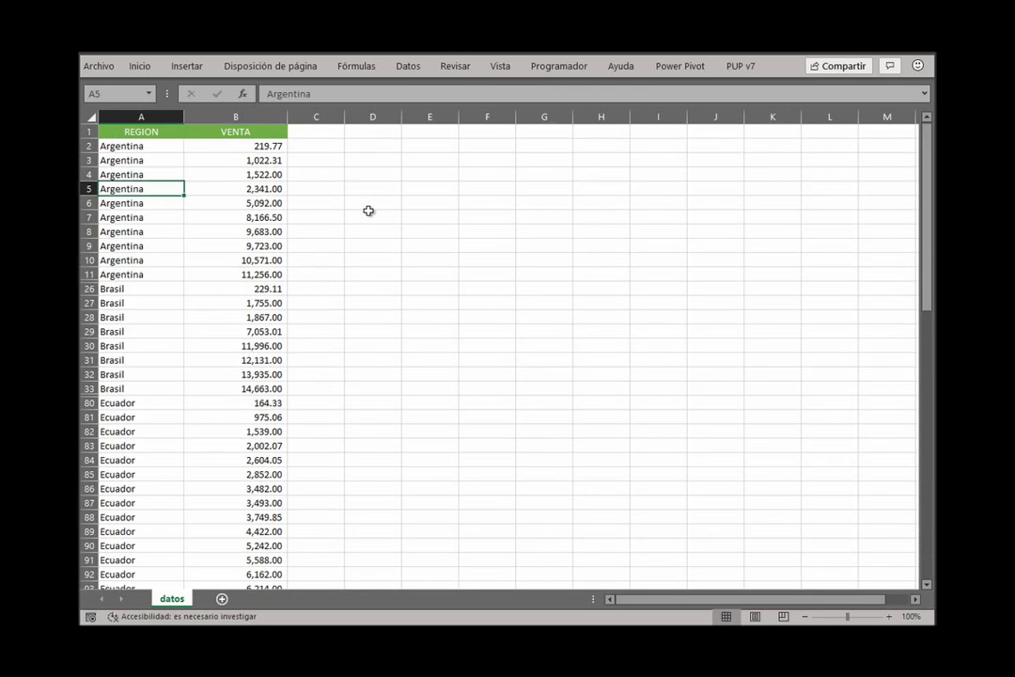
Step: Apply the Esquema2 custom view to show only Bolivia, Brasil and México
{"action": "left_click", "coordinate": [498, 66]}
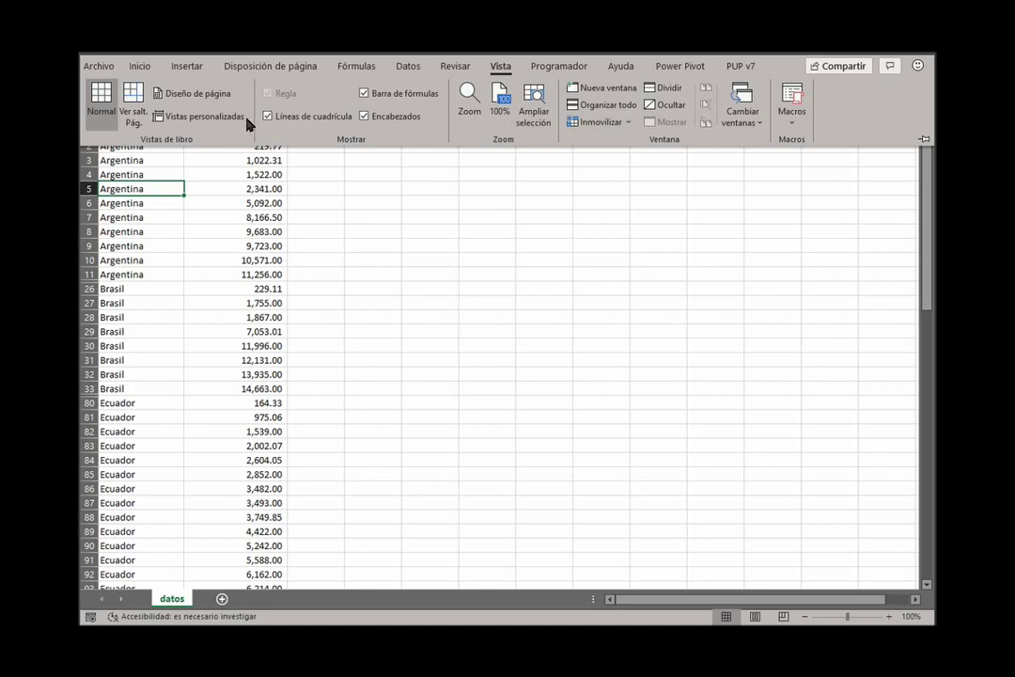
{"action": "left_click", "coordinate": [235, 117]}
{"action": "left_click", "coordinate": [362, 226]}
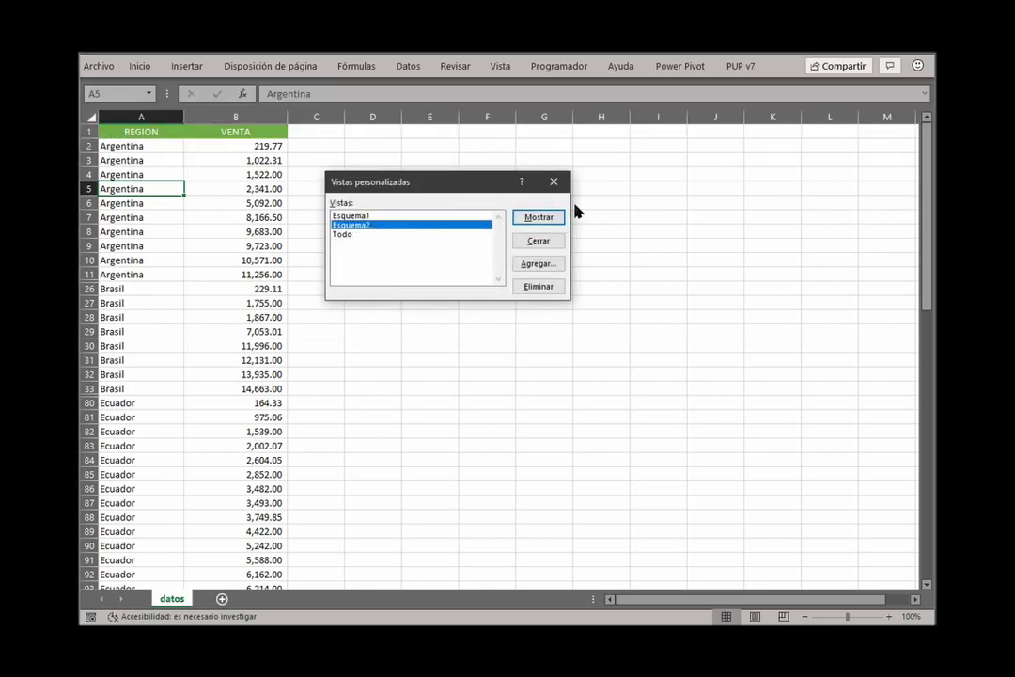
{"action": "left_click", "coordinate": [539, 217]}
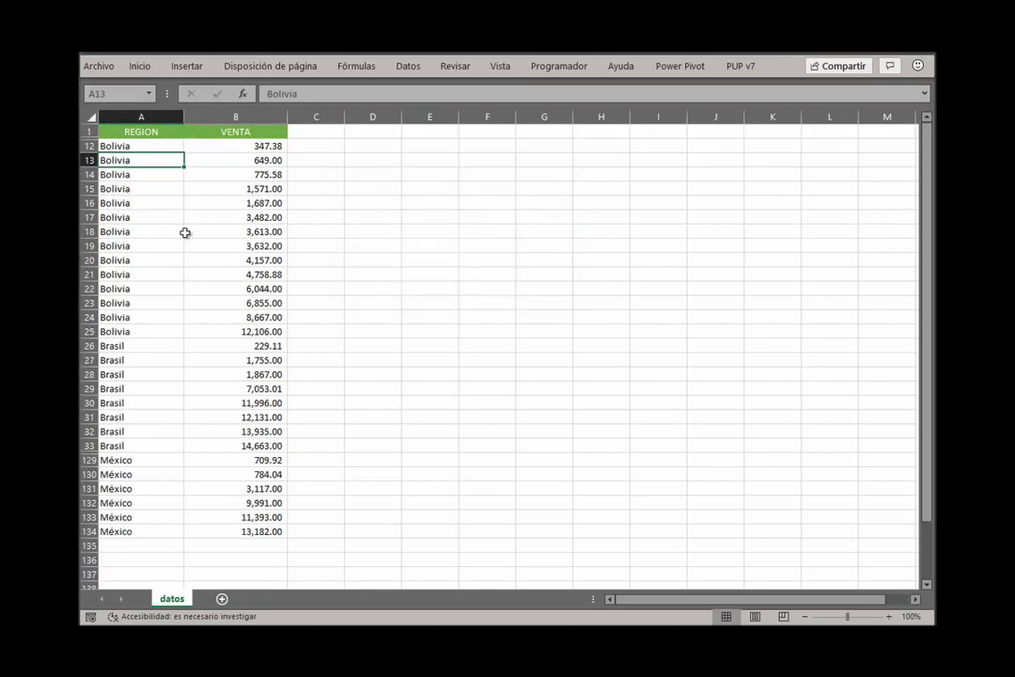
Step: Apply the Todo custom view to show all rows again
{"action": "scroll", "coordinate": [202, 246], "scroll_direction": "down", "scroll_amount": 7}
{"action": "scroll", "coordinate": [217, 258], "scroll_direction": "up", "scroll_amount": 7}
{"action": "left_click", "coordinate": [500, 65]}
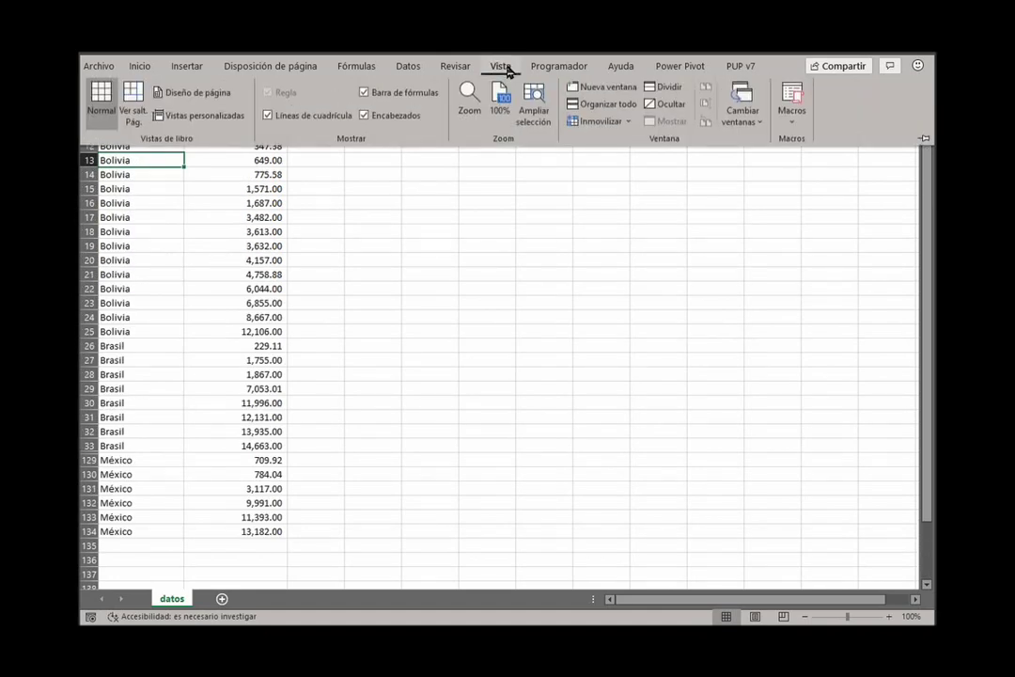
{"action": "left_click", "coordinate": [230, 115]}
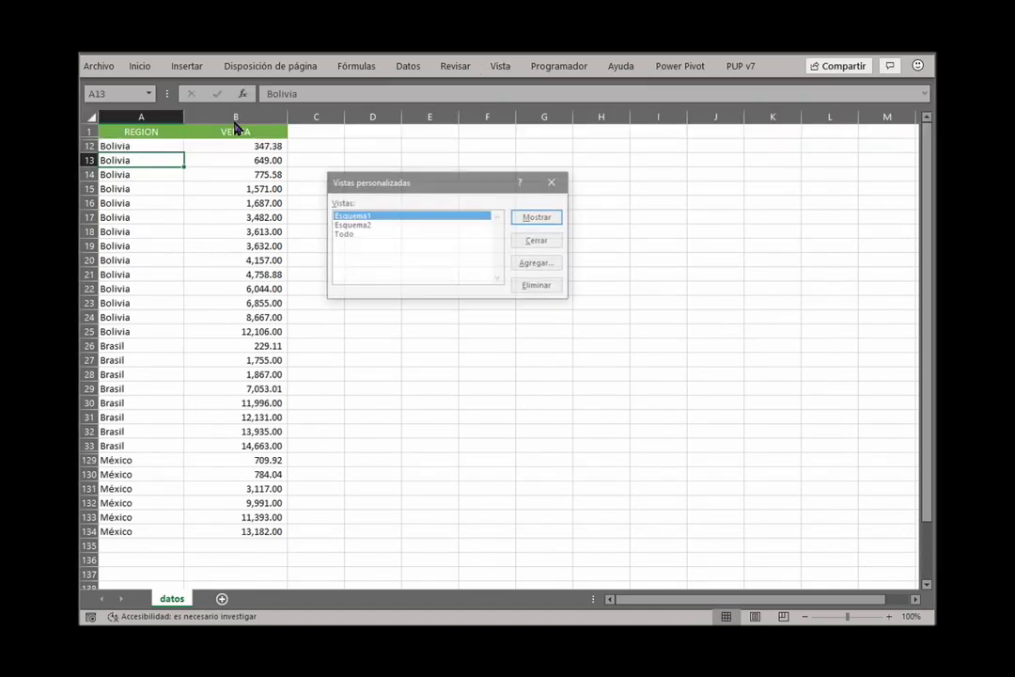
{"action": "left_click", "coordinate": [343, 234]}
{"action": "left_click", "coordinate": [538, 218]}
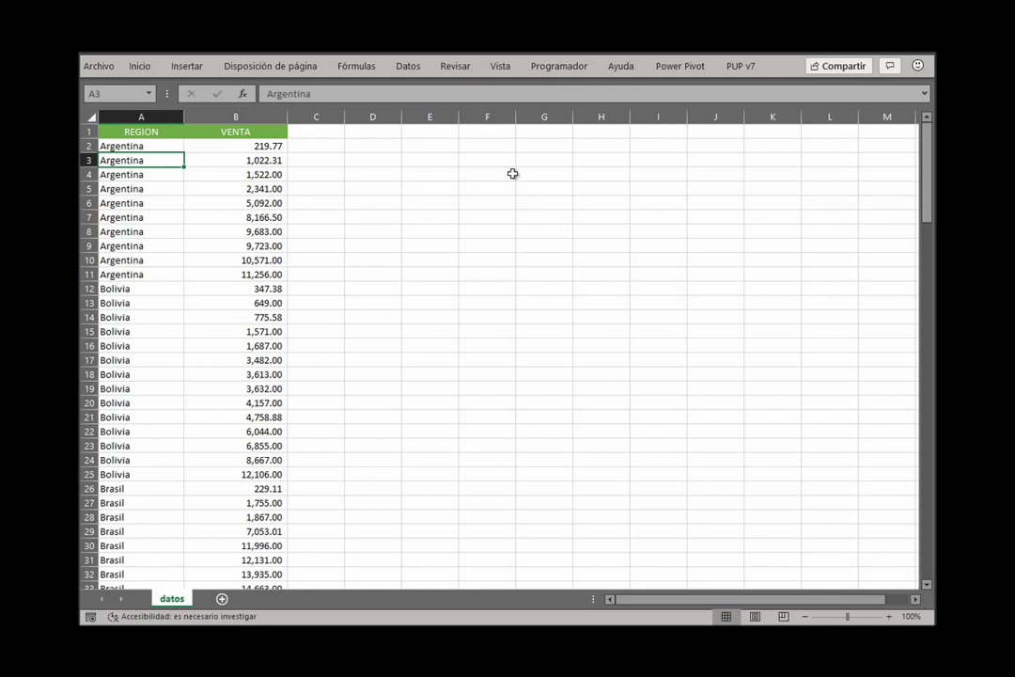
Step: Scroll through the sheet to confirm every row from Argentina to México at row 134 is visible
{"action": "scroll", "coordinate": [390, 215], "scroll_direction": "down", "scroll_amount": 7}
{"action": "scroll", "coordinate": [424, 228], "scroll_direction": "down", "scroll_amount": 6}
{"action": "scroll", "coordinate": [431, 231], "scroll_direction": "down", "scroll_amount": 3}
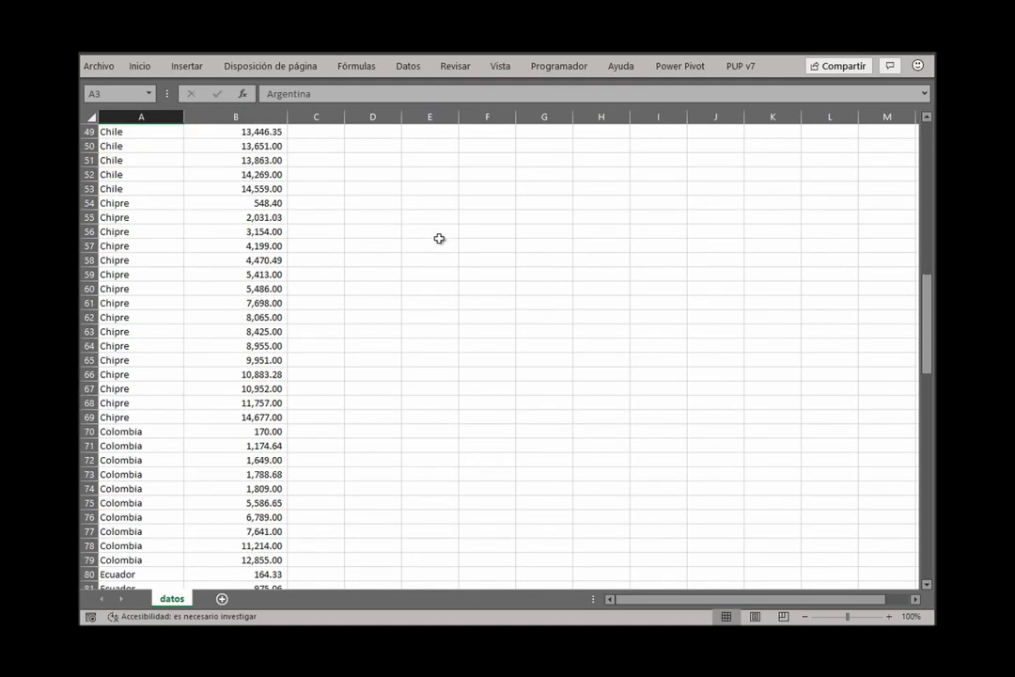
{"action": "scroll", "coordinate": [439, 239], "scroll_direction": "down", "scroll_amount": 7}
{"action": "scroll", "coordinate": [440, 263], "scroll_direction": "down", "scroll_amount": 8}
{"action": "scroll", "coordinate": [447, 265], "scroll_direction": "down", "scroll_amount": 6}
{"action": "scroll", "coordinate": [451, 266], "scroll_direction": "down", "scroll_amount": 1}
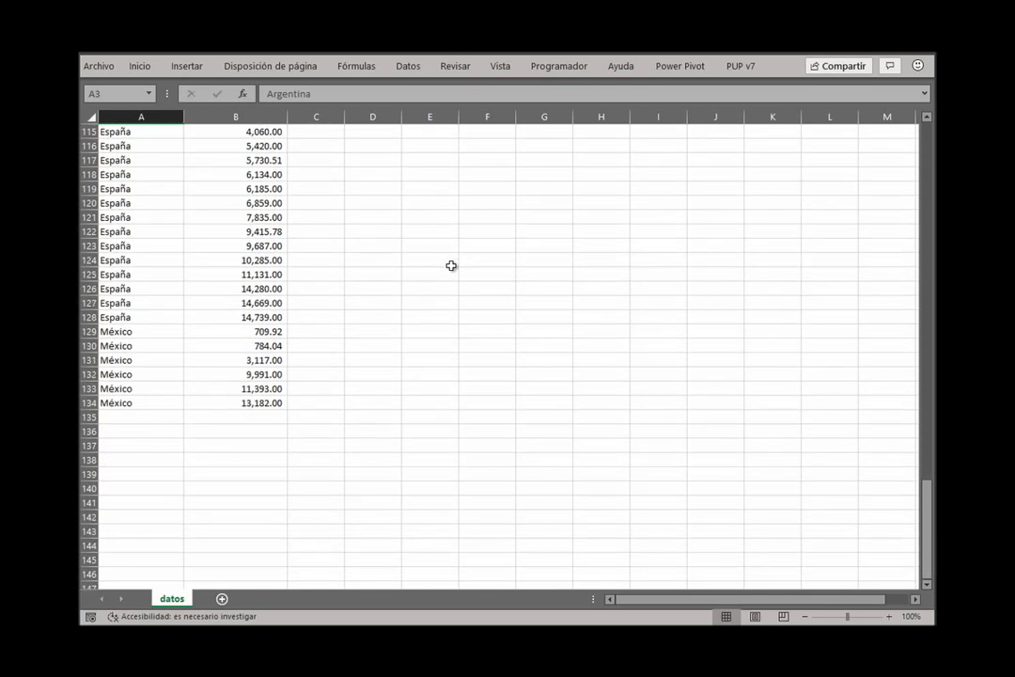
{"action": "scroll", "coordinate": [452, 266], "scroll_direction": "up", "scroll_amount": 8}
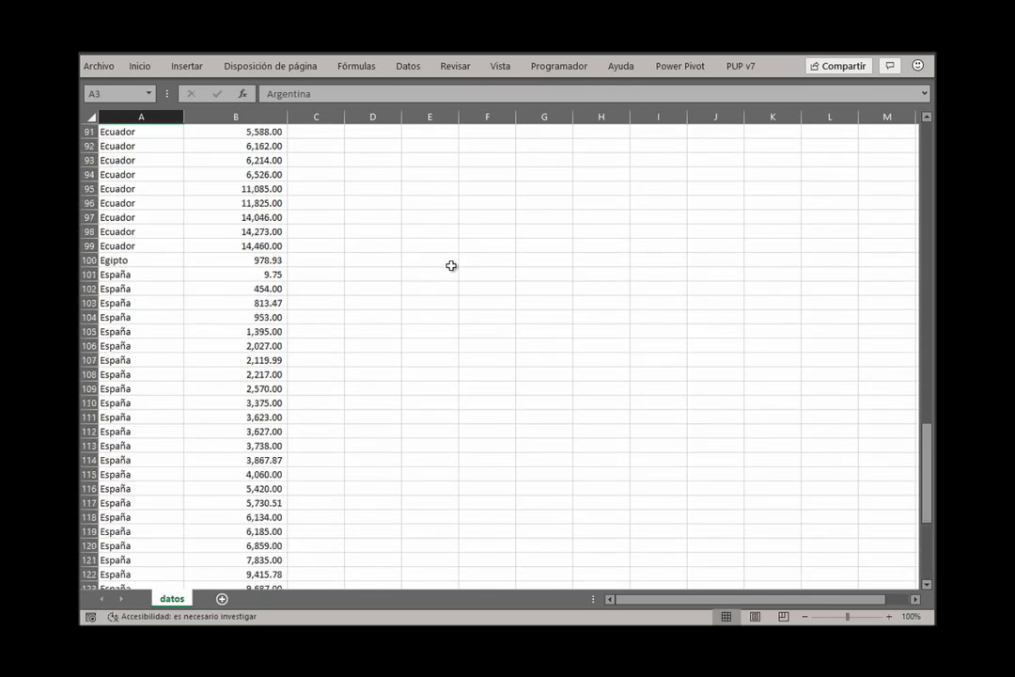
{"action": "scroll", "coordinate": [451, 267], "scroll_direction": "up", "scroll_amount": 5}
{"action": "scroll", "coordinate": [451, 266], "scroll_direction": "up", "scroll_amount": 6}
{"action": "scroll", "coordinate": [451, 266], "scroll_direction": "up", "scroll_amount": 8}
{"action": "scroll", "coordinate": [451, 266], "scroll_direction": "up", "scroll_amount": 11}
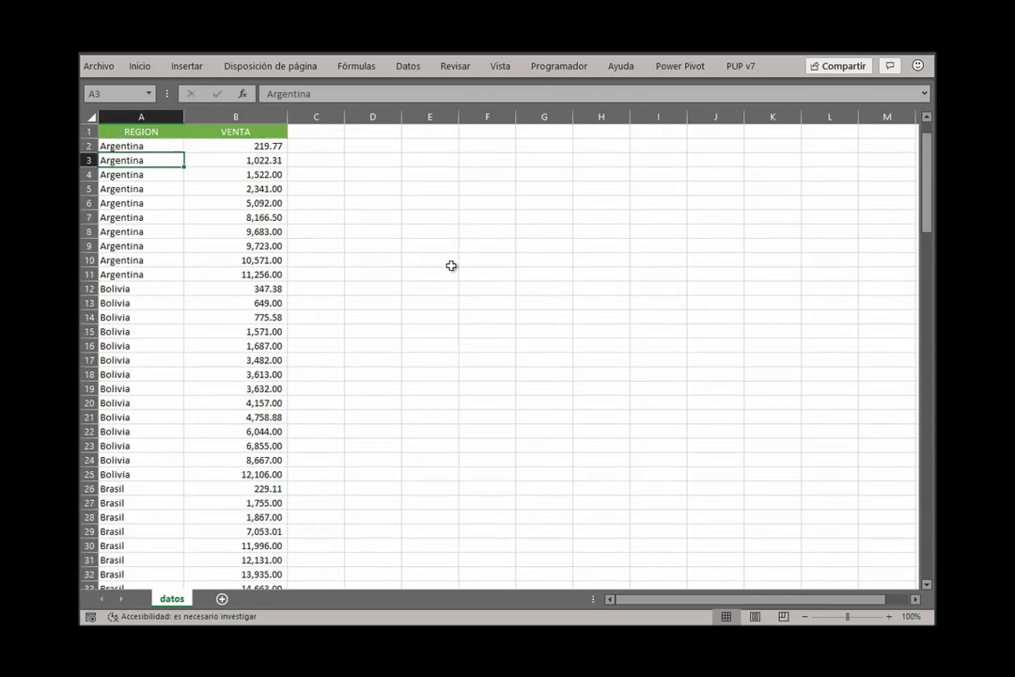
{"action": "left_click", "coordinate": [503, 67]}
{"action": "left_click", "coordinate": [179, 111]}
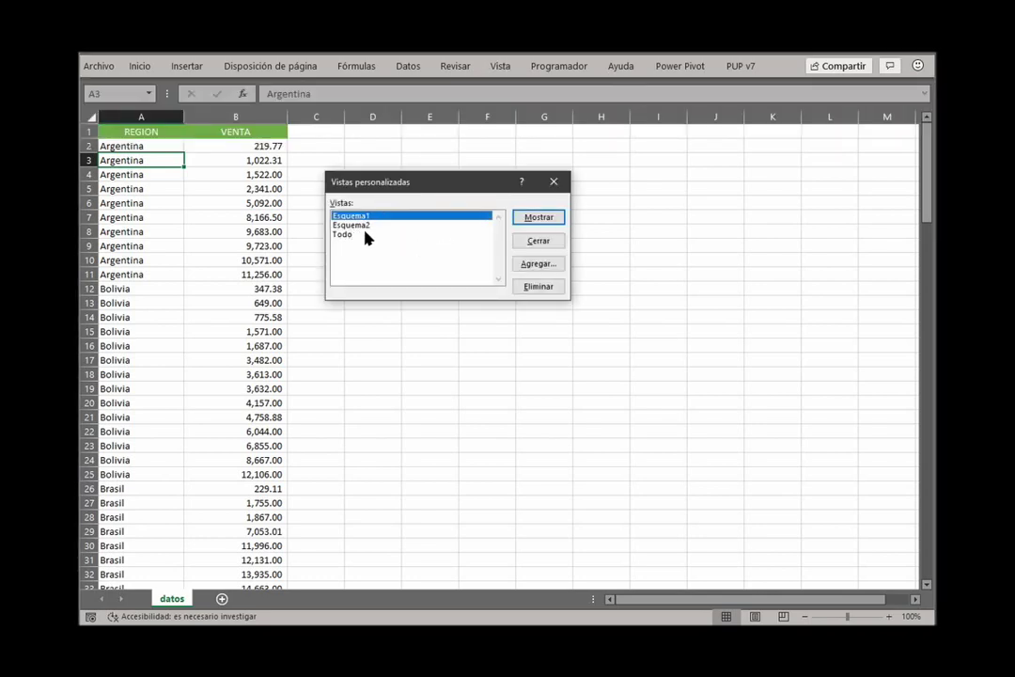
{"action": "left_click", "coordinate": [551, 238]}
{"action": "left_click", "coordinate": [268, 189]}
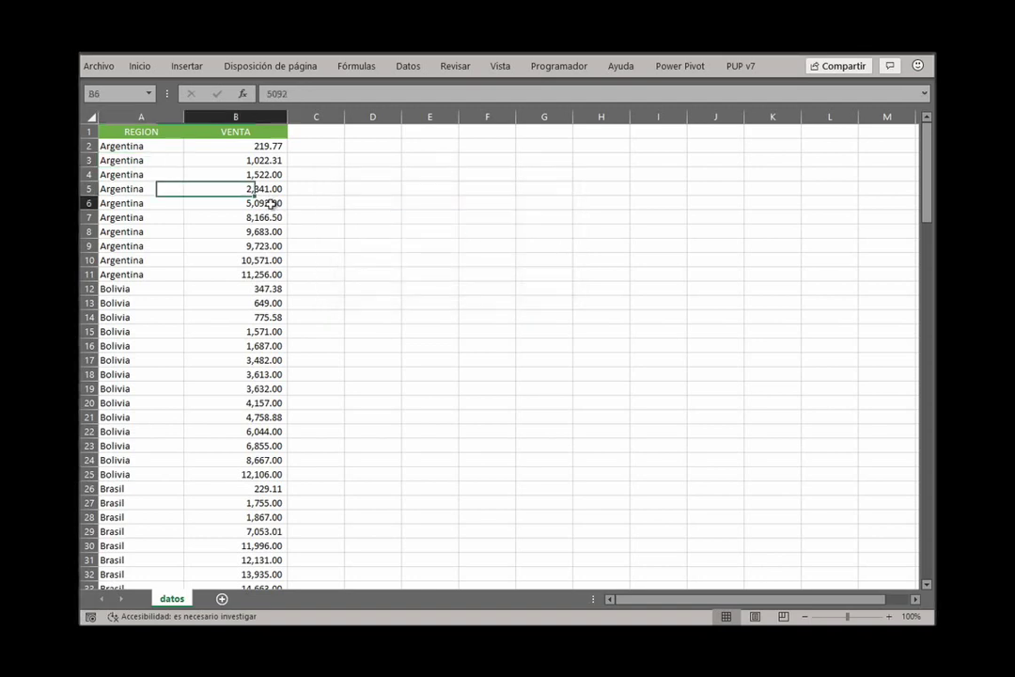
{"action": "left_click", "coordinate": [271, 203]}
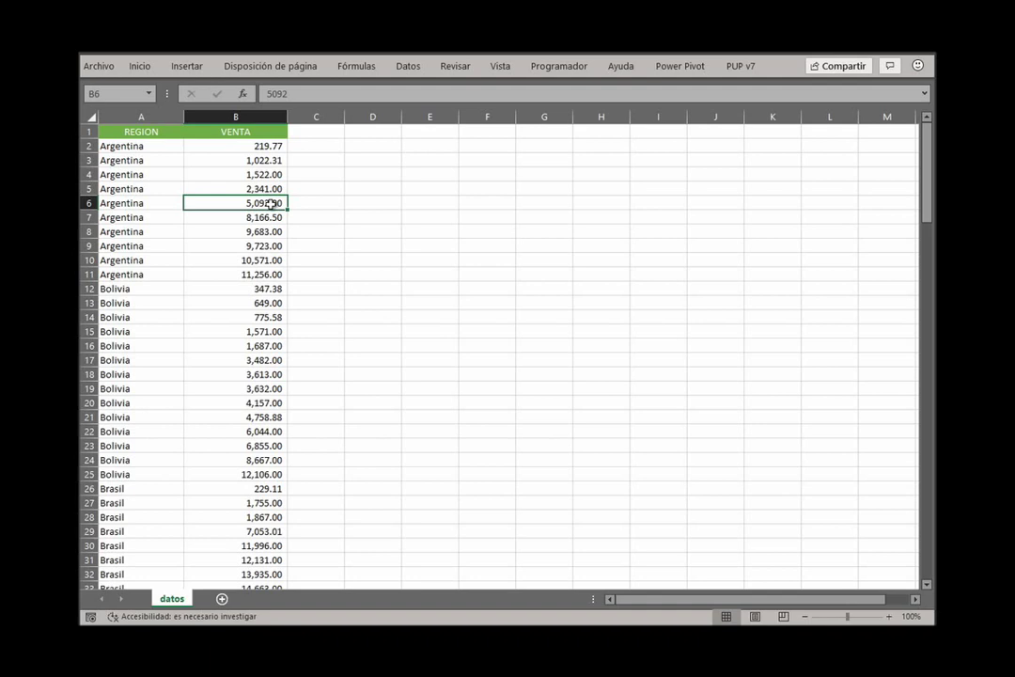